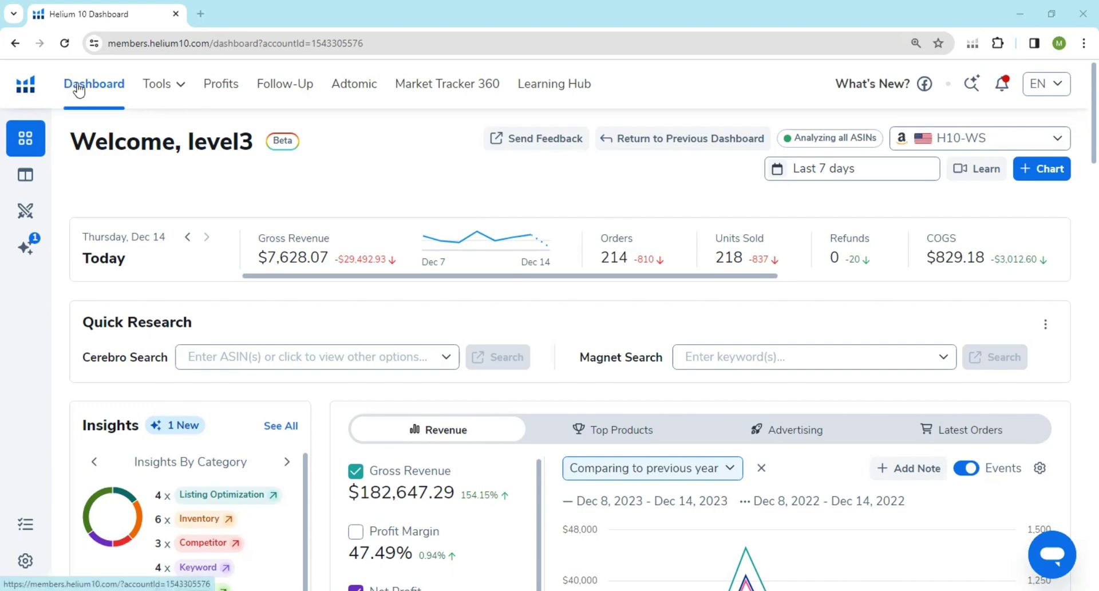
# Open the Black Box product research tool
pyautogui.click(170, 92)
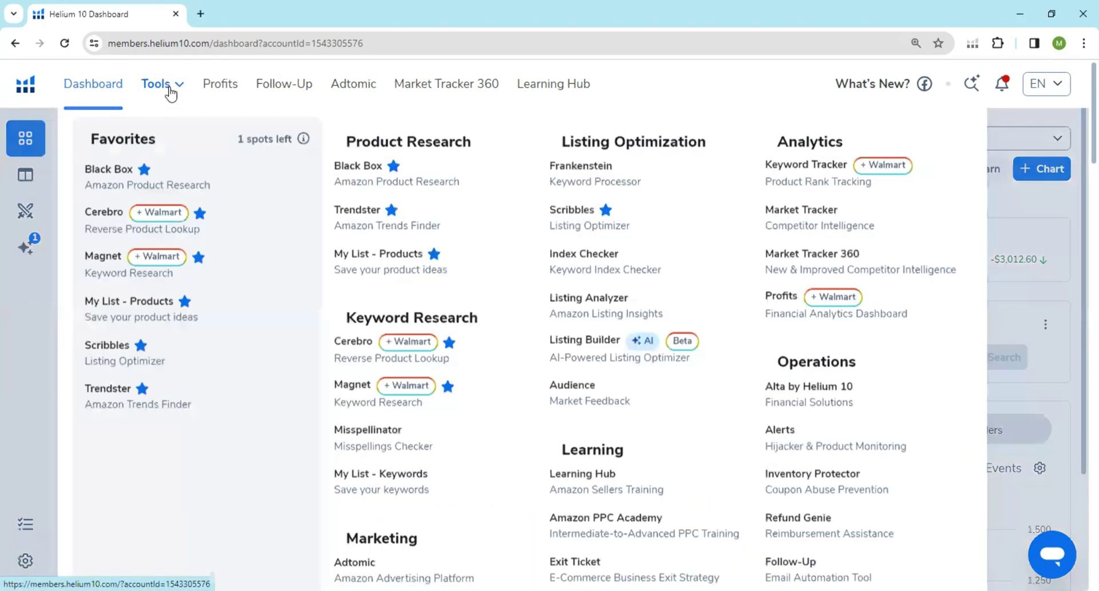
pyautogui.moveTo(374, 150); pyautogui.dragTo(516, 149)
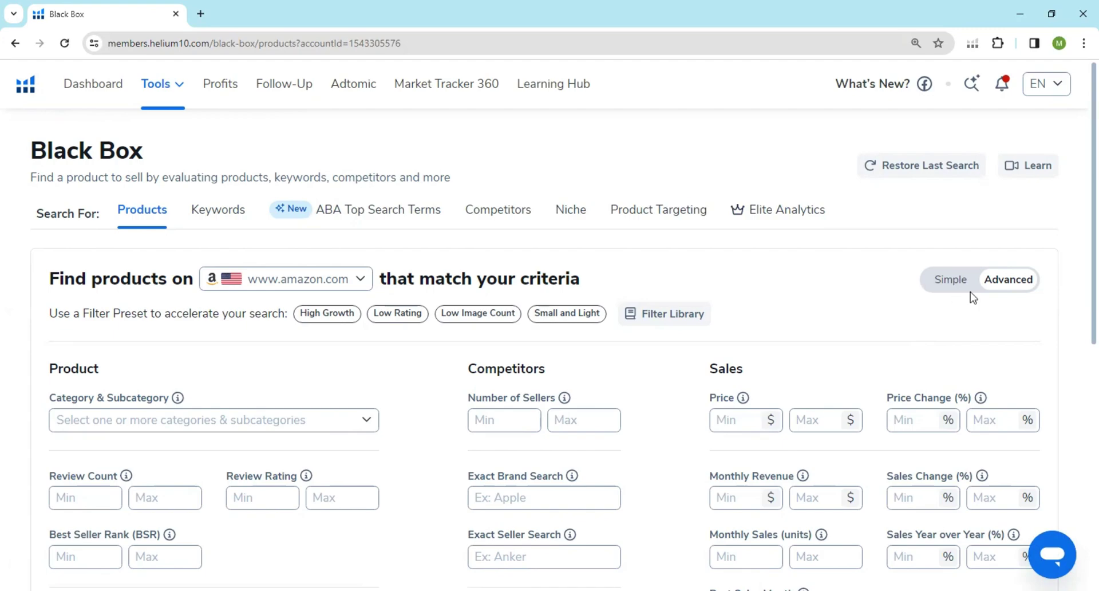
# Compare the Simple and Advanced search modes of Black Box, ending in Advanced mode
pyautogui.click(951, 288)
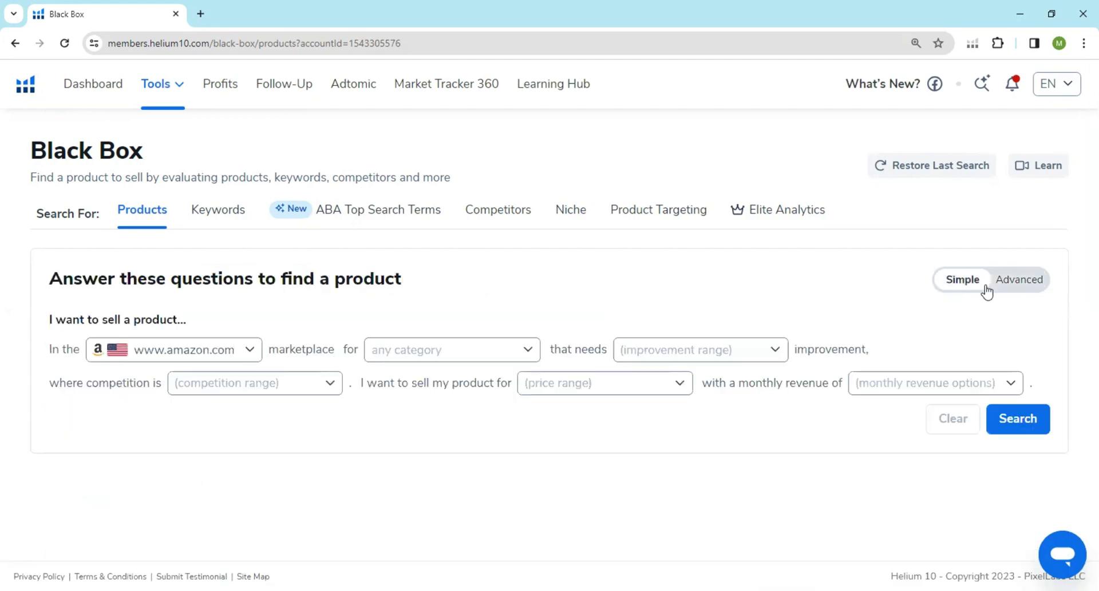
pyautogui.click(1006, 289)
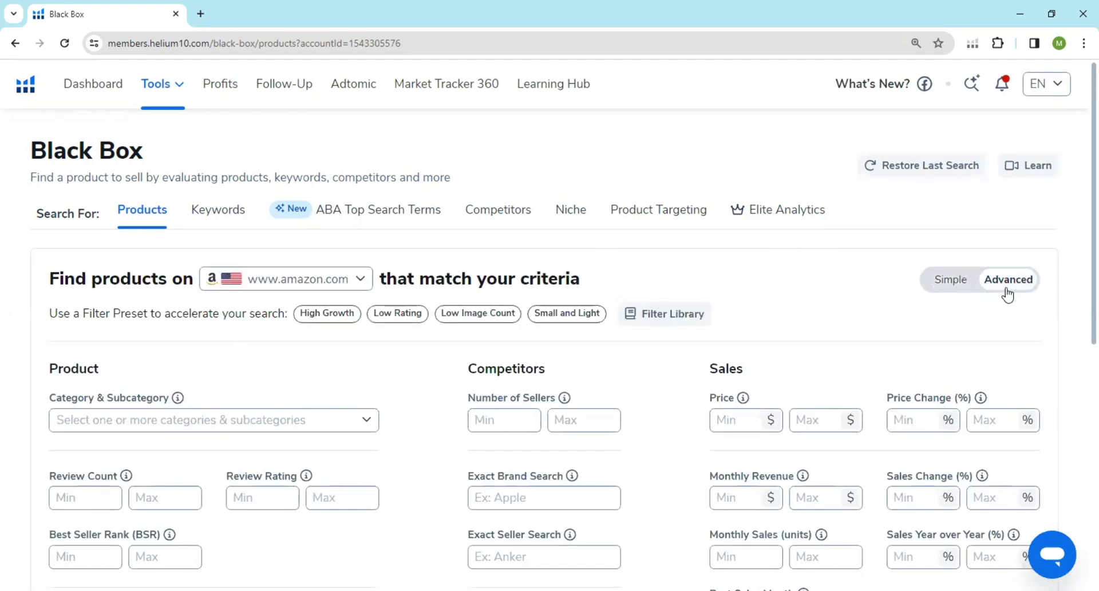
pyautogui.click(950, 280)
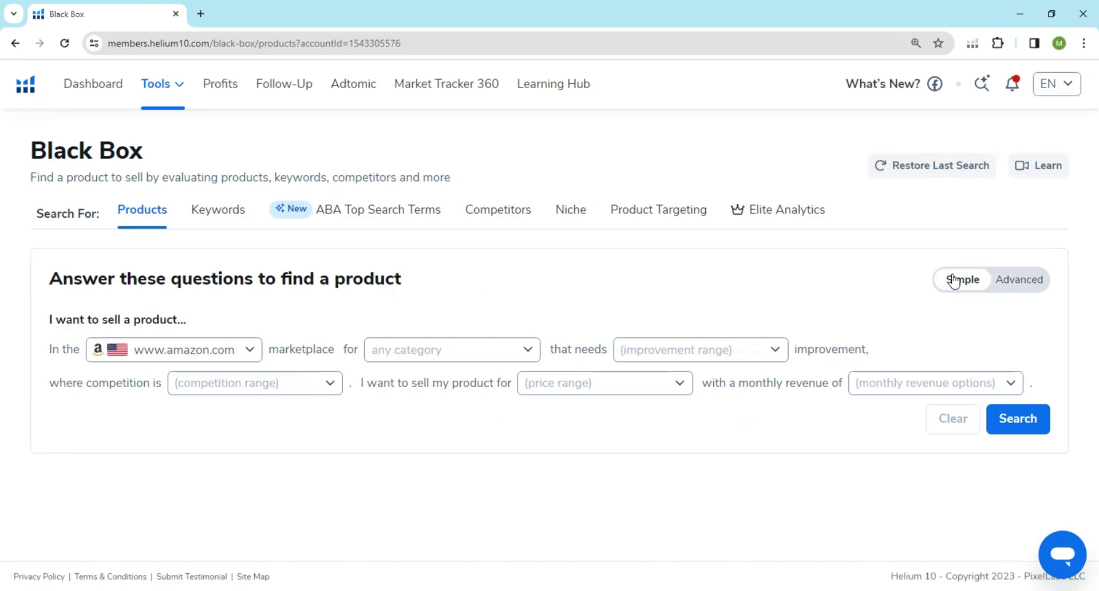
pyautogui.click(997, 285)
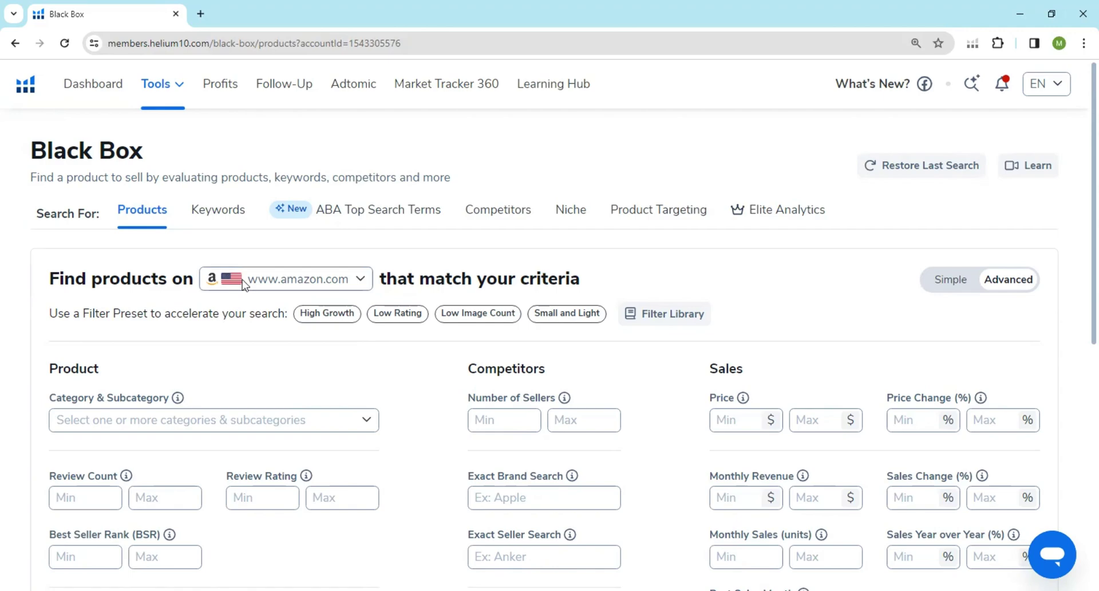
pyautogui.click(291, 284)
pyautogui.scroll(-3, 277, 441)
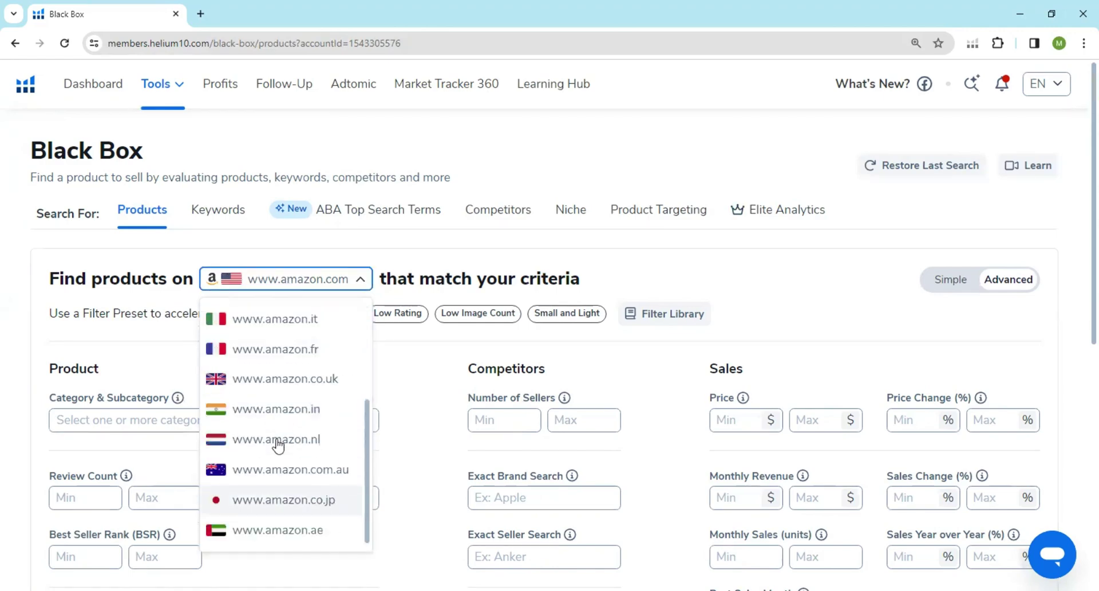
pyautogui.click(286, 533)
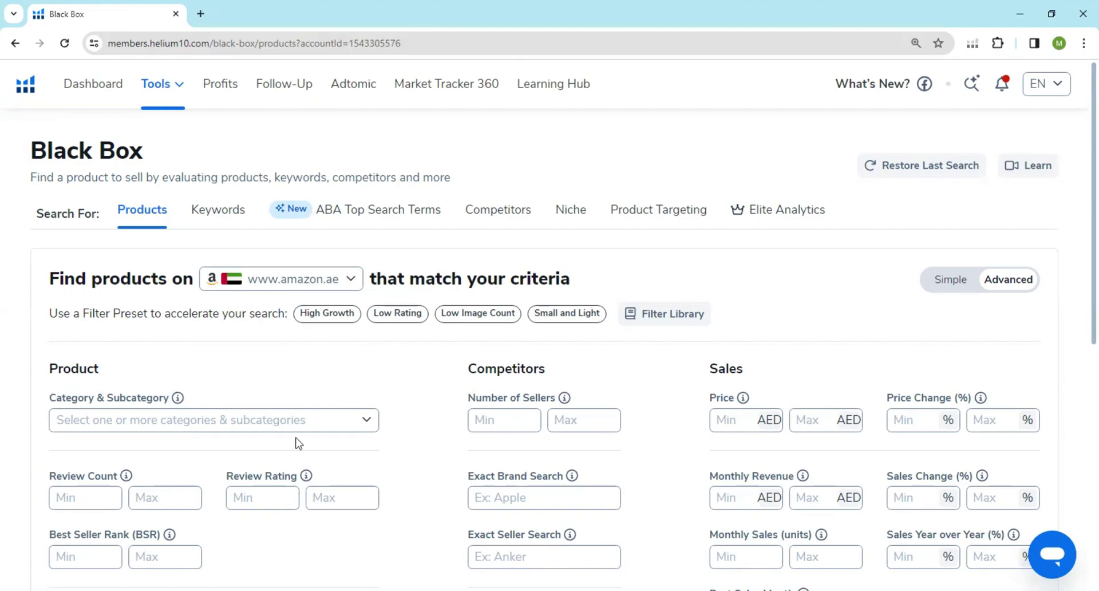
# Limit the product search to the Health category
pyautogui.scroll(-2, 166, 339)
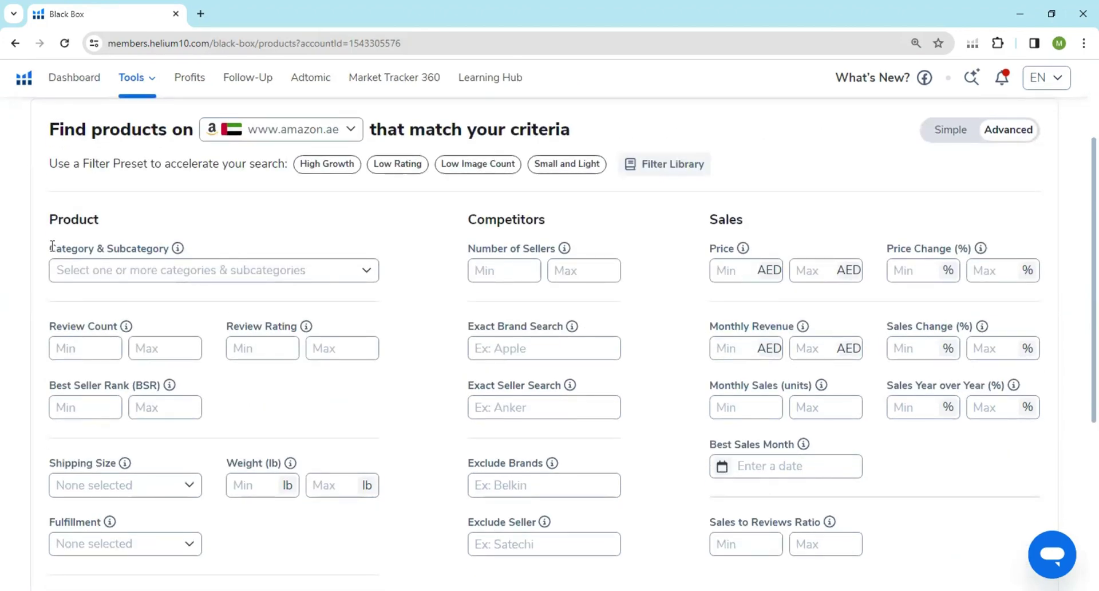
pyautogui.moveTo(52, 246); pyautogui.dragTo(170, 260)
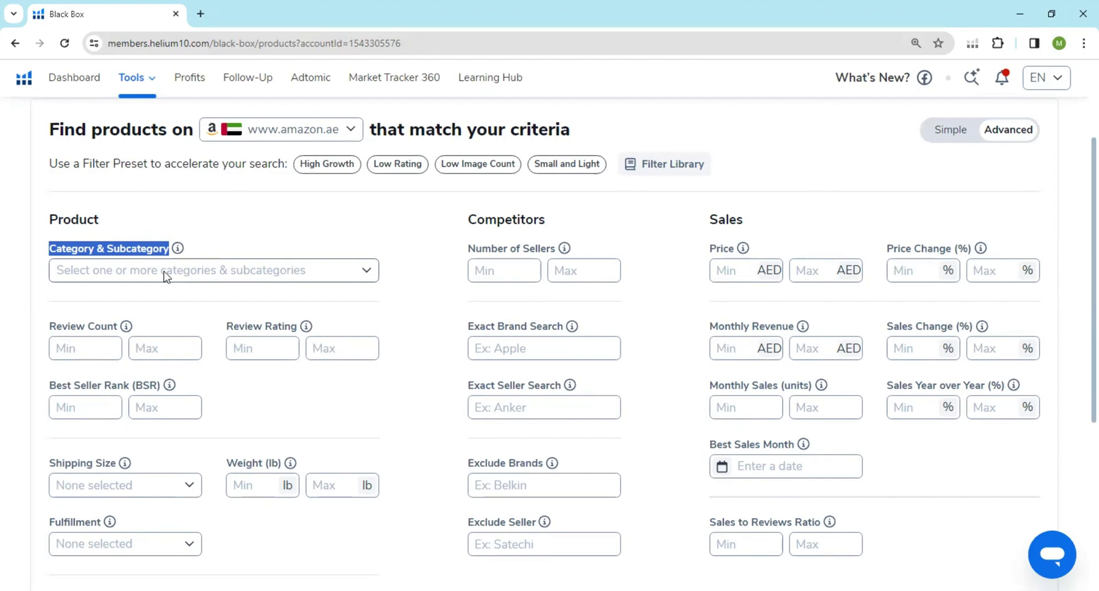
pyautogui.click(166, 278)
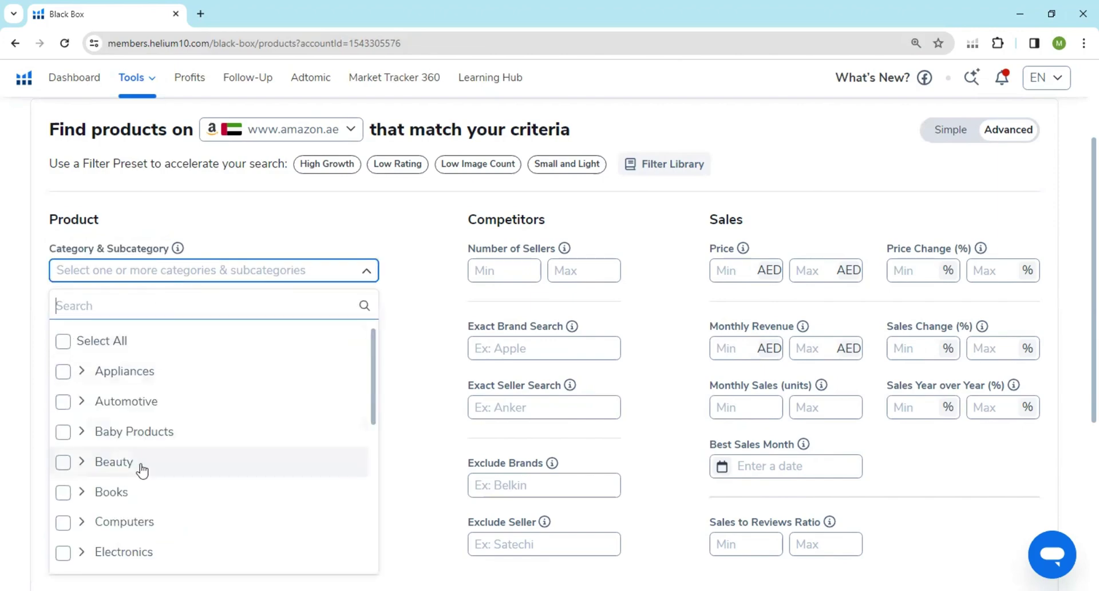
pyautogui.scroll(-5, 149, 464)
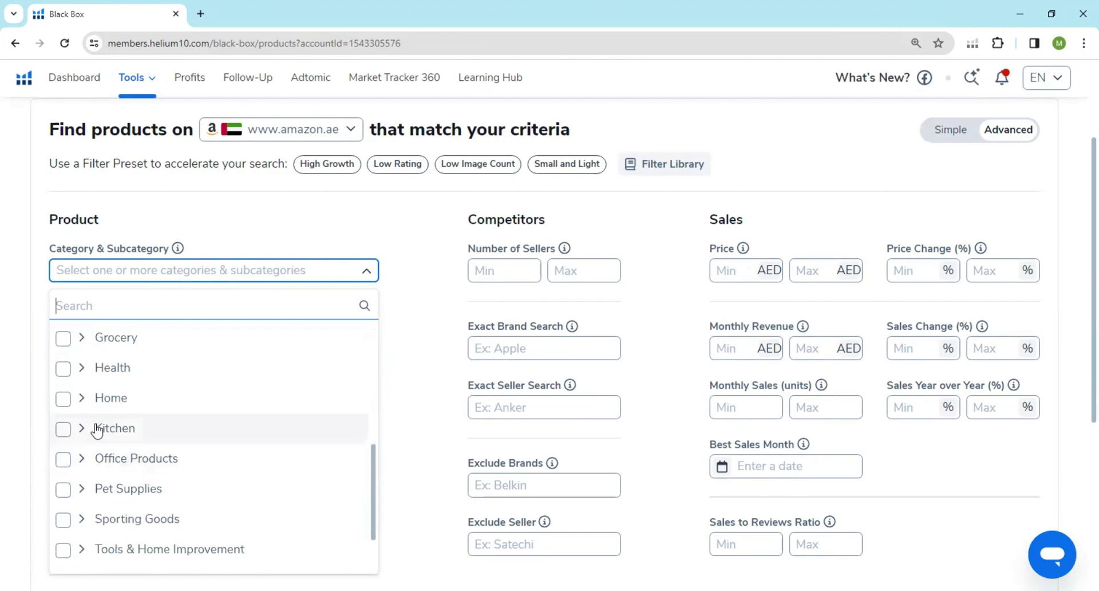
pyautogui.click(65, 371)
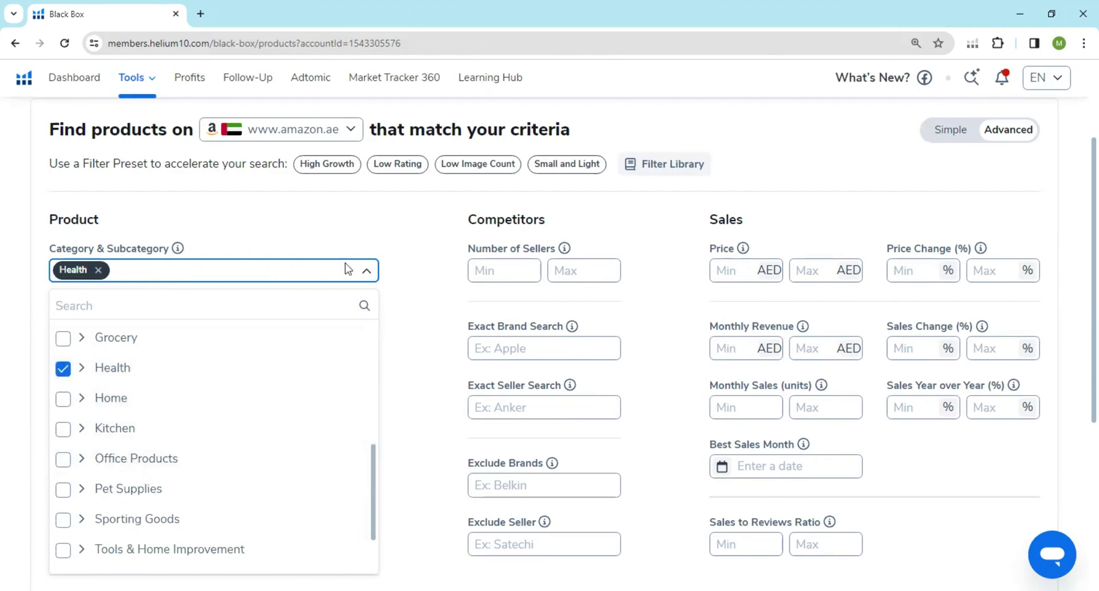
pyautogui.click(439, 257)
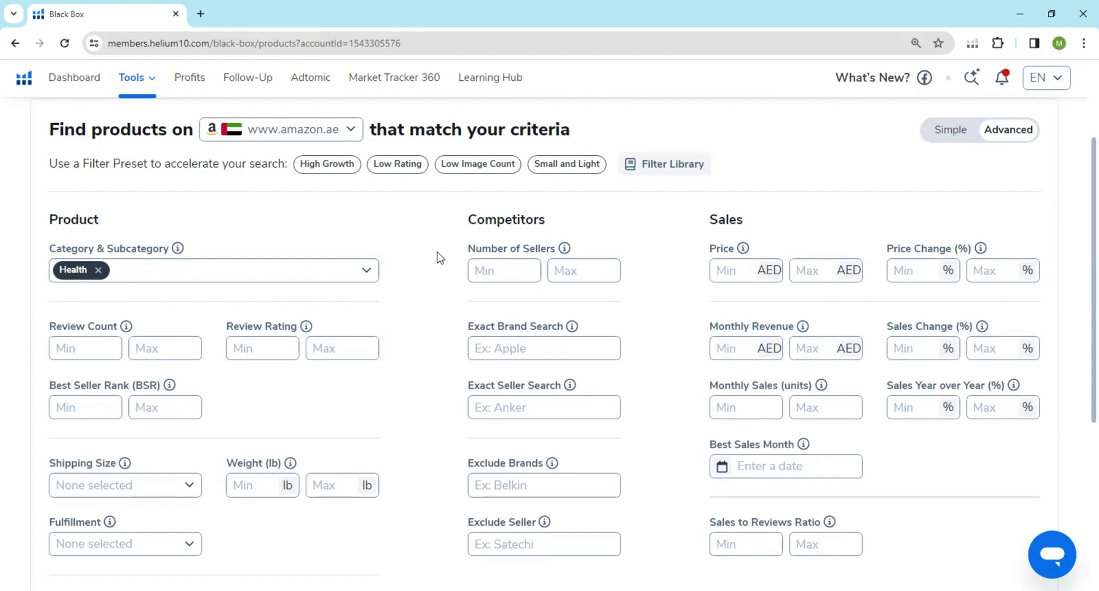
# Set the minimum Best Seller Rank (BSR) to 1, leaving the Review Count filter empty
pyautogui.scroll(-1, 401, 286)
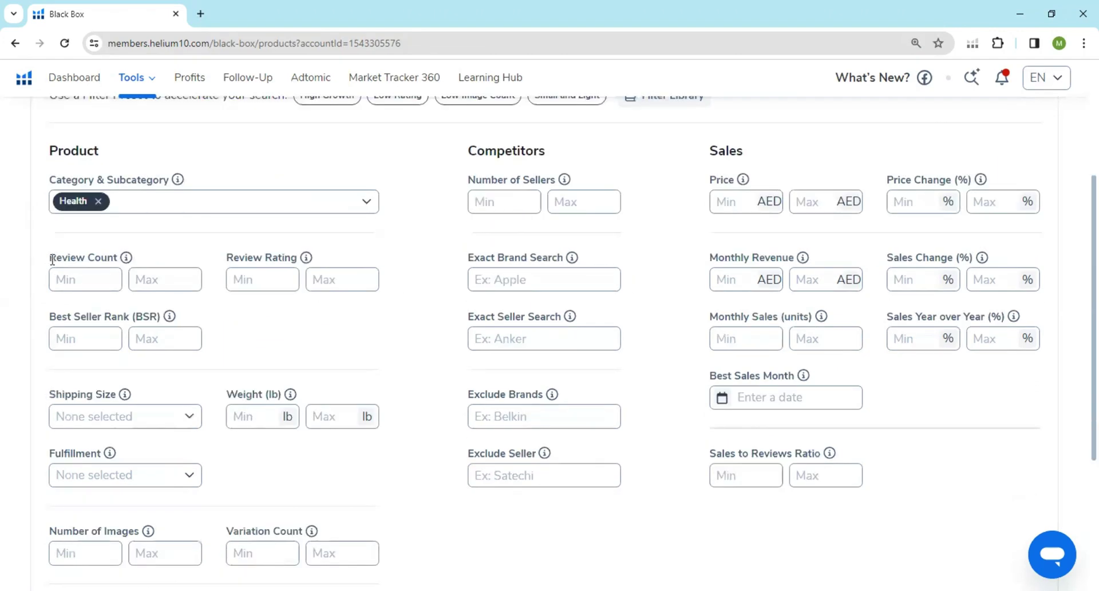
pyautogui.moveTo(52, 259); pyautogui.dragTo(115, 261)
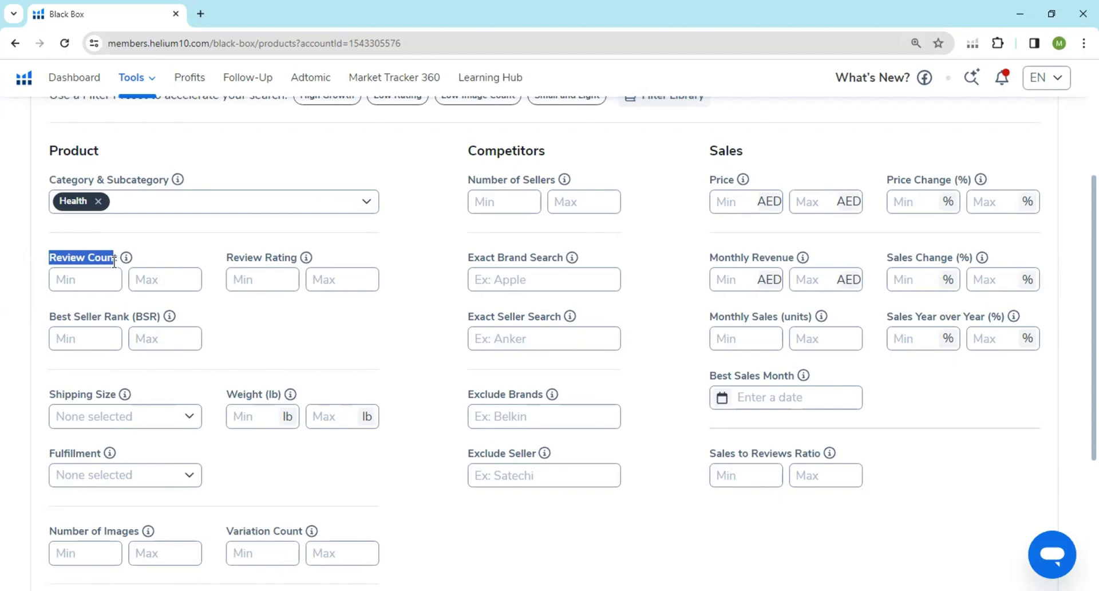
pyautogui.click(64, 280)
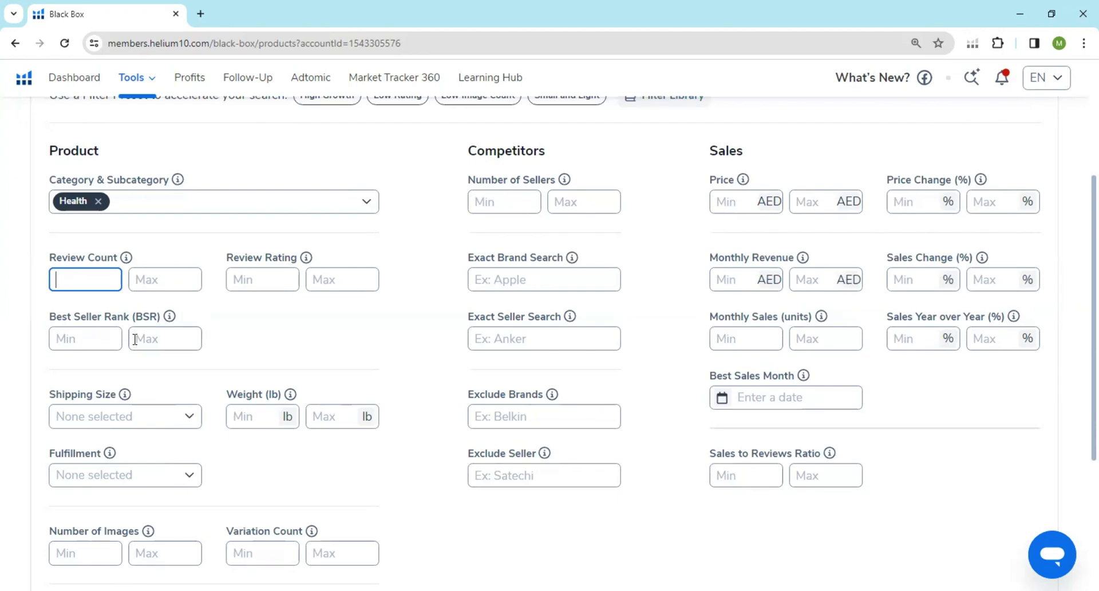
pyautogui.click(104, 334)
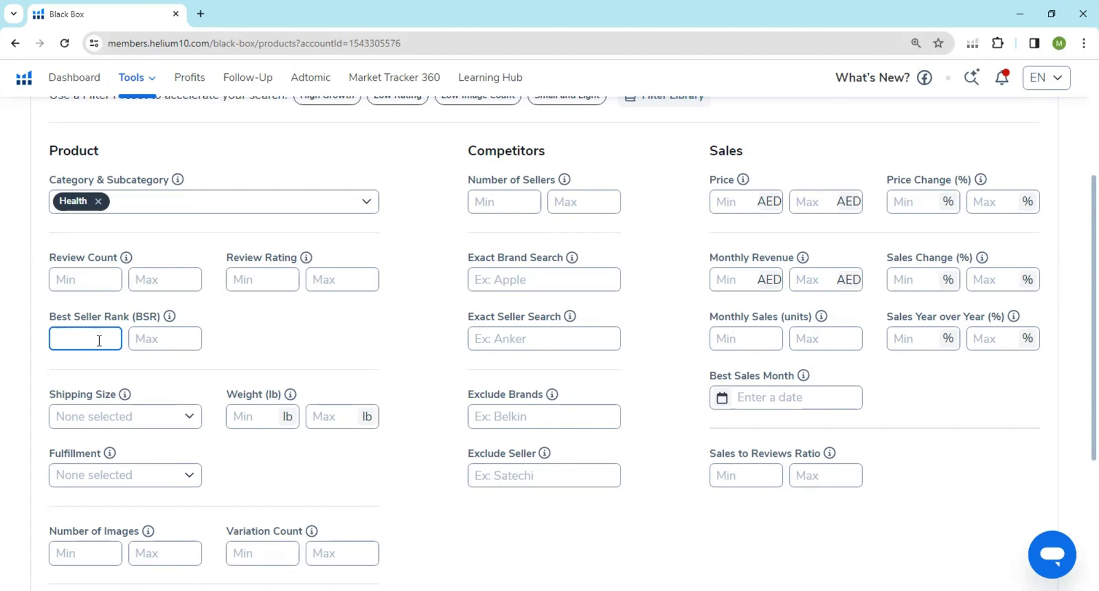
pyautogui.write('1')
# Restrict the Fulfillment filter to FBA and FBM
pyautogui.scroll(-1, 233, 357)
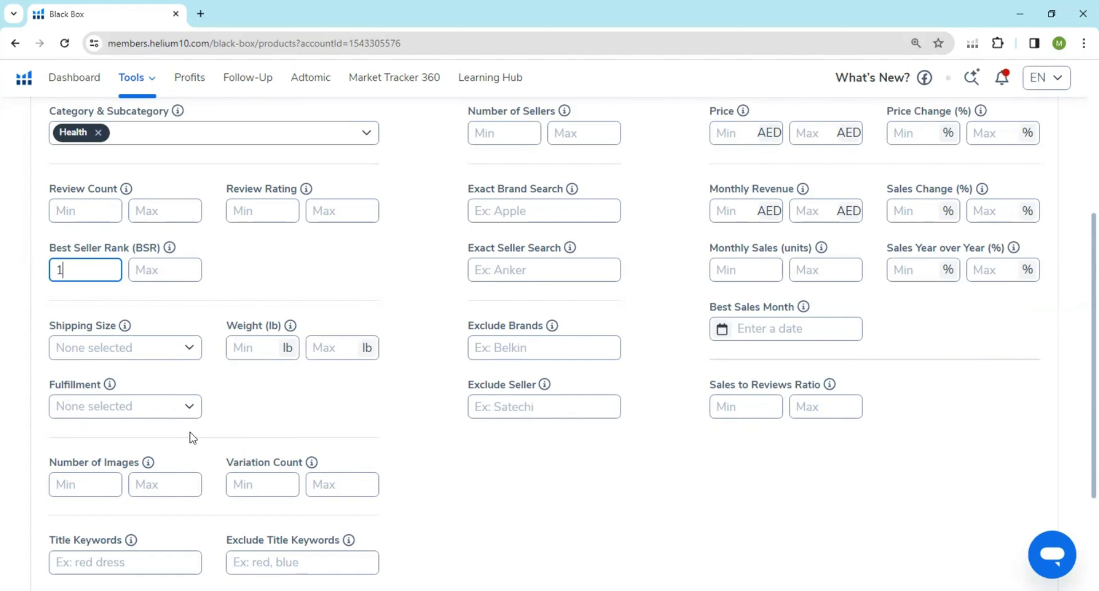
pyautogui.click(137, 413)
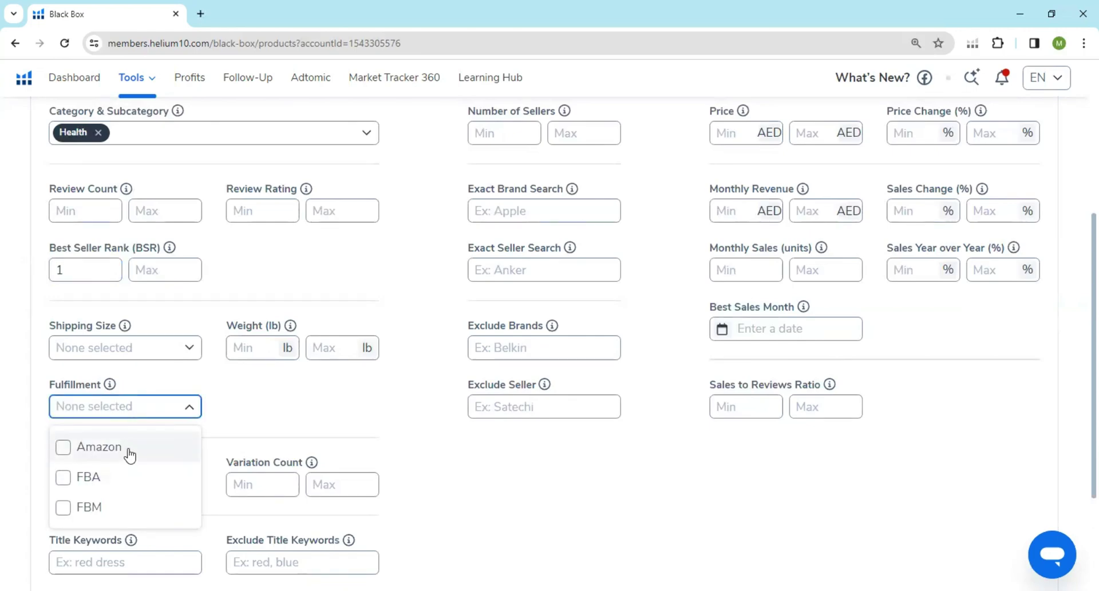
pyautogui.click(133, 491)
pyautogui.click(112, 536)
pyautogui.click(244, 470)
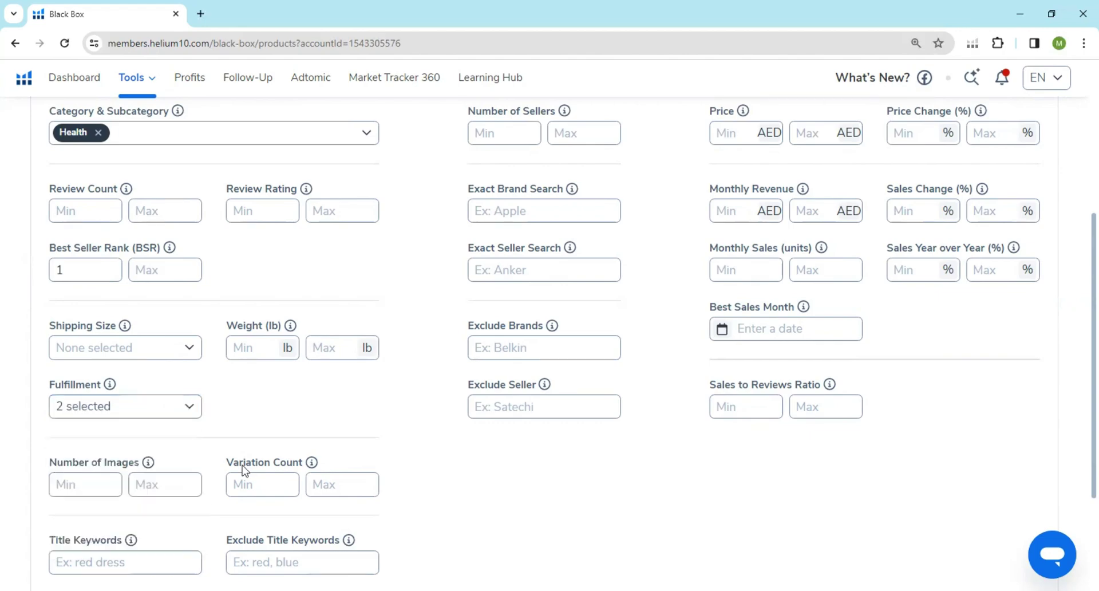
# Deselect FBM in the Fulfillment filter and select it again
pyautogui.scroll(-1, 245, 470)
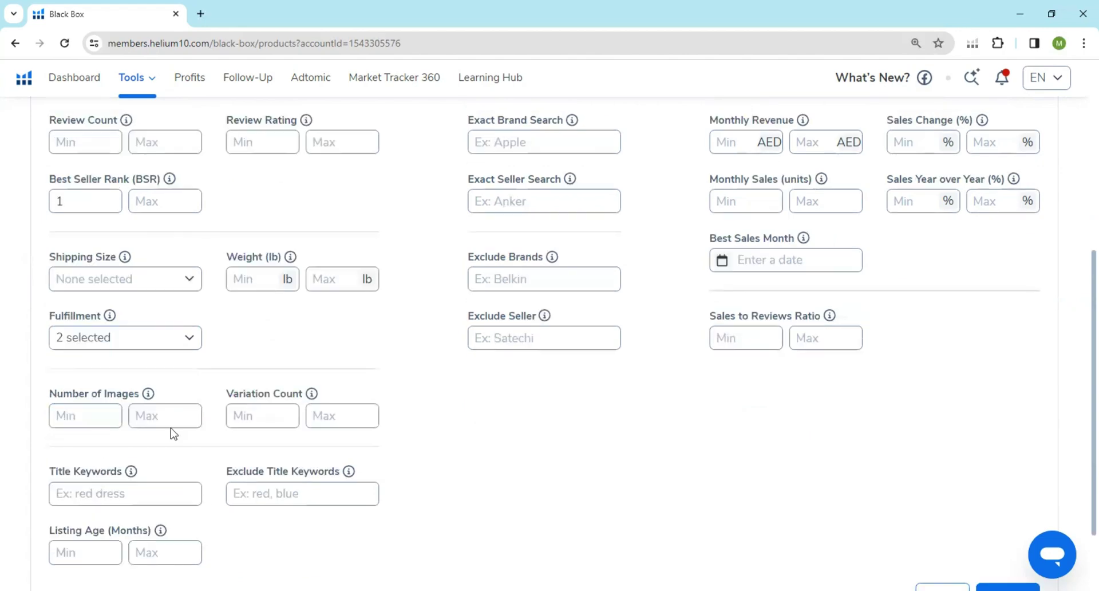
pyautogui.click(125, 343)
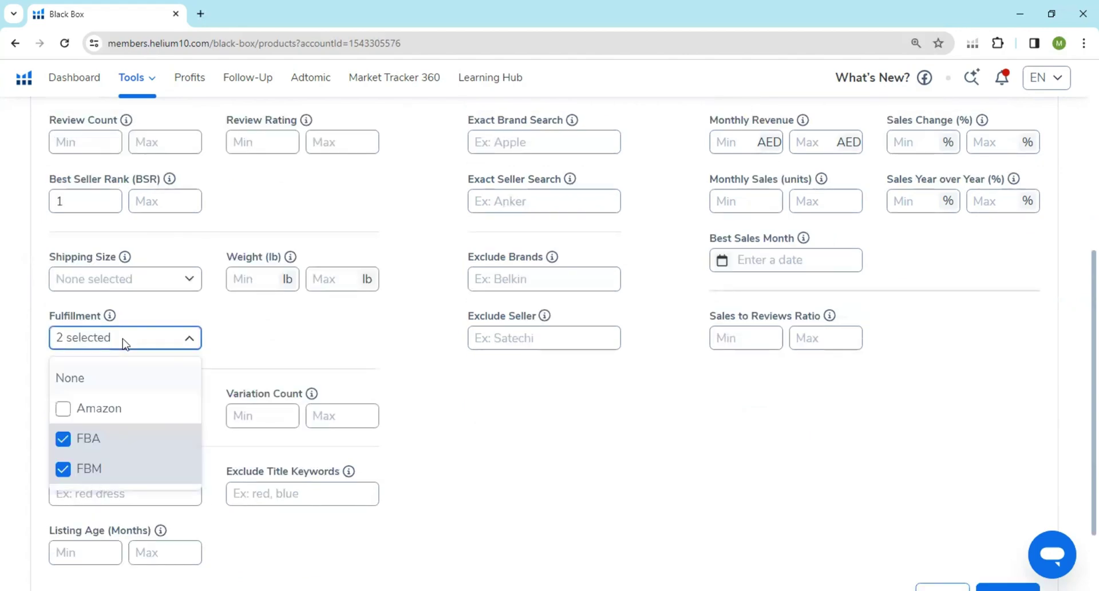
pyautogui.click(122, 474)
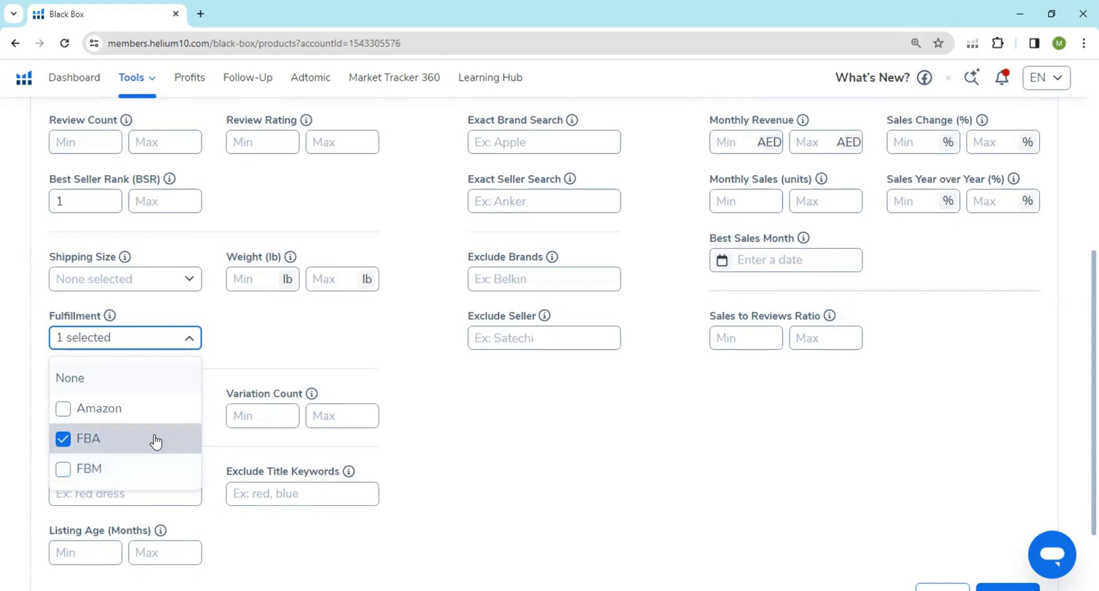
pyautogui.click(124, 476)
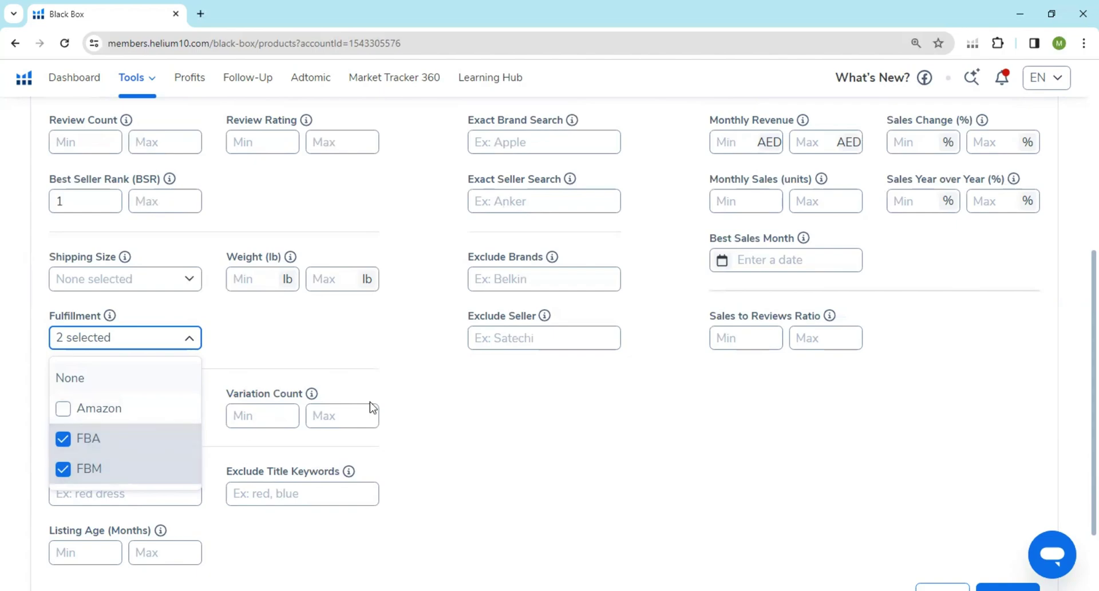
pyautogui.click(382, 378)
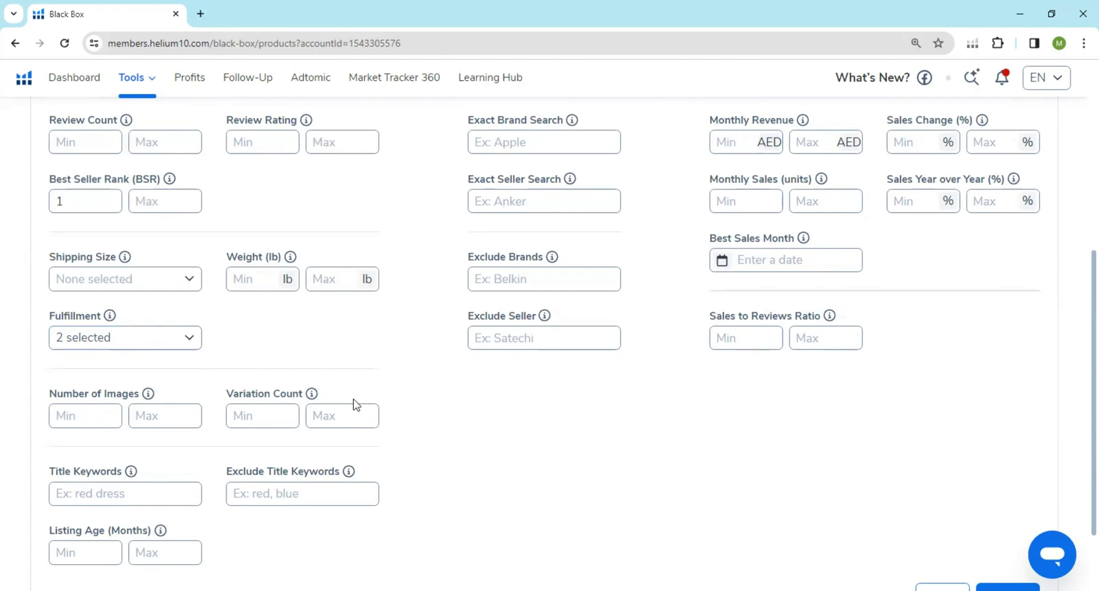
# Try "makeup box" as the title keyword and clear it again, leaving the excluded title keywords empty
pyautogui.moveTo(313, 396)
pyautogui.click(74, 496)
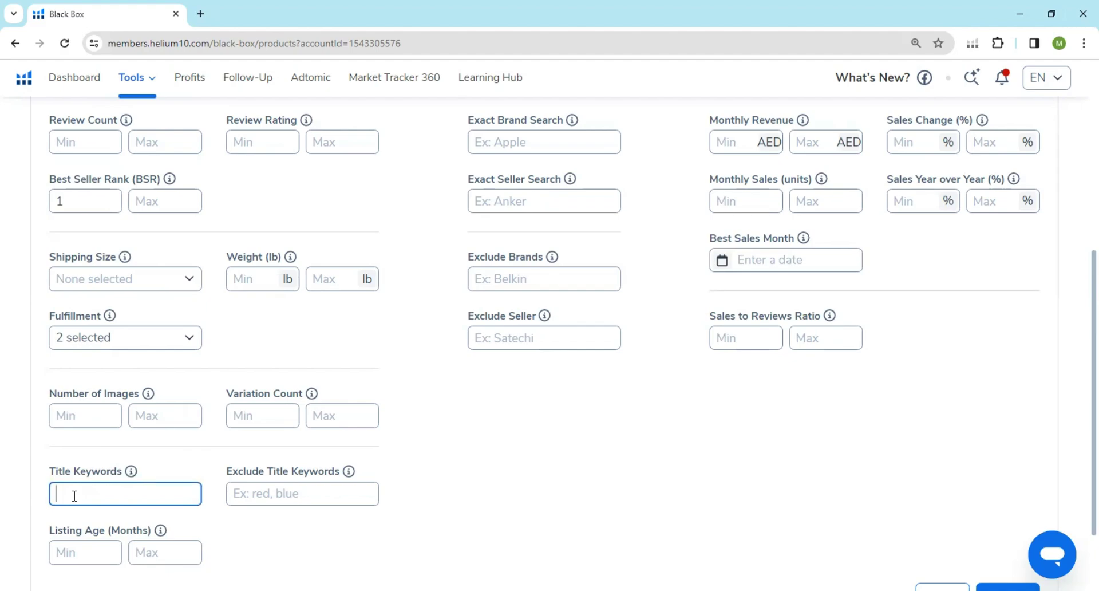
pyautogui.write('makeup box')
pyautogui.press('BackSpace')
pyautogui.press('BackSpace')
pyautogui.press('BackSpace')
pyautogui.press('BackSpace')
pyautogui.press('BackSpace')
pyautogui.press('BackSpace')
pyautogui.press('BackSpace')
pyautogui.press('BackSpace')
pyautogui.press('BackSpace')
pyautogui.press('BackSpace')
pyautogui.click(291, 543)
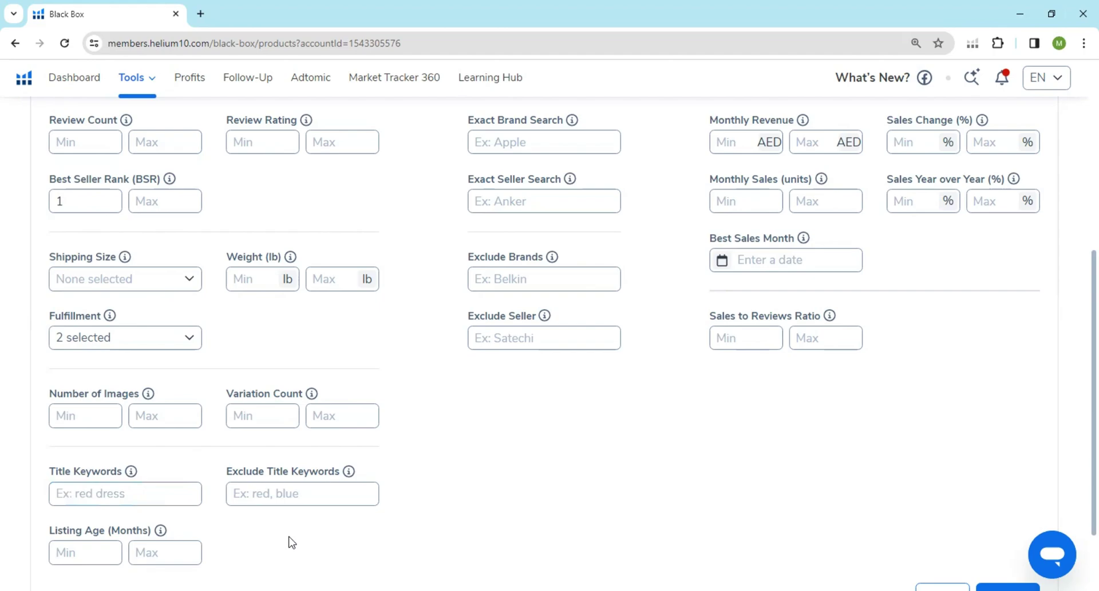
pyautogui.click(307, 504)
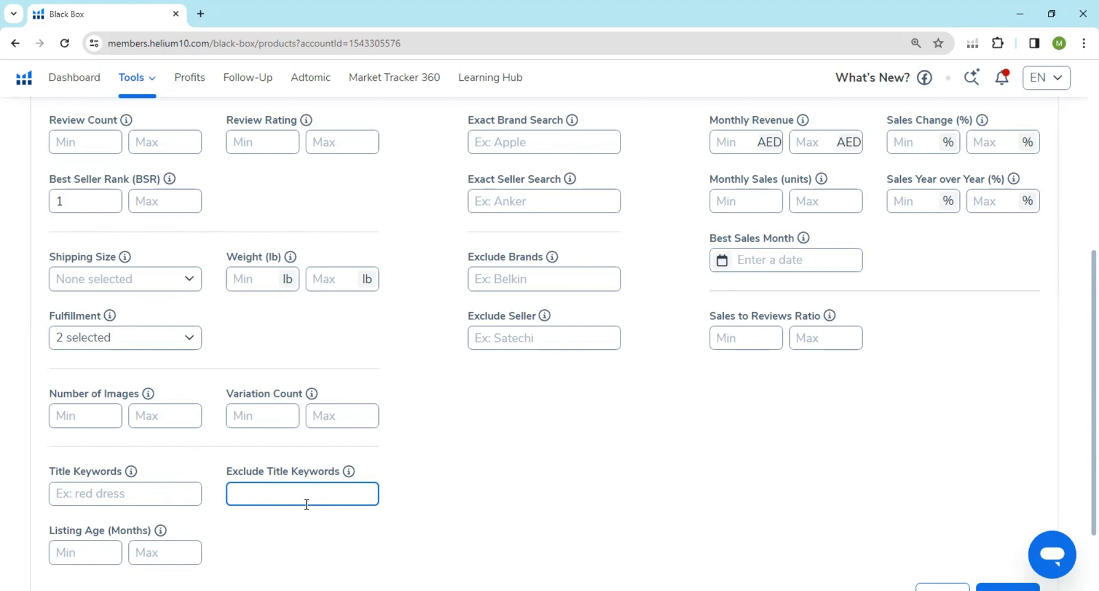
pyautogui.click(267, 544)
# Set the minimum Number of Sellers in the Competitors filters to 4
pyautogui.scroll(-2, 263, 544)
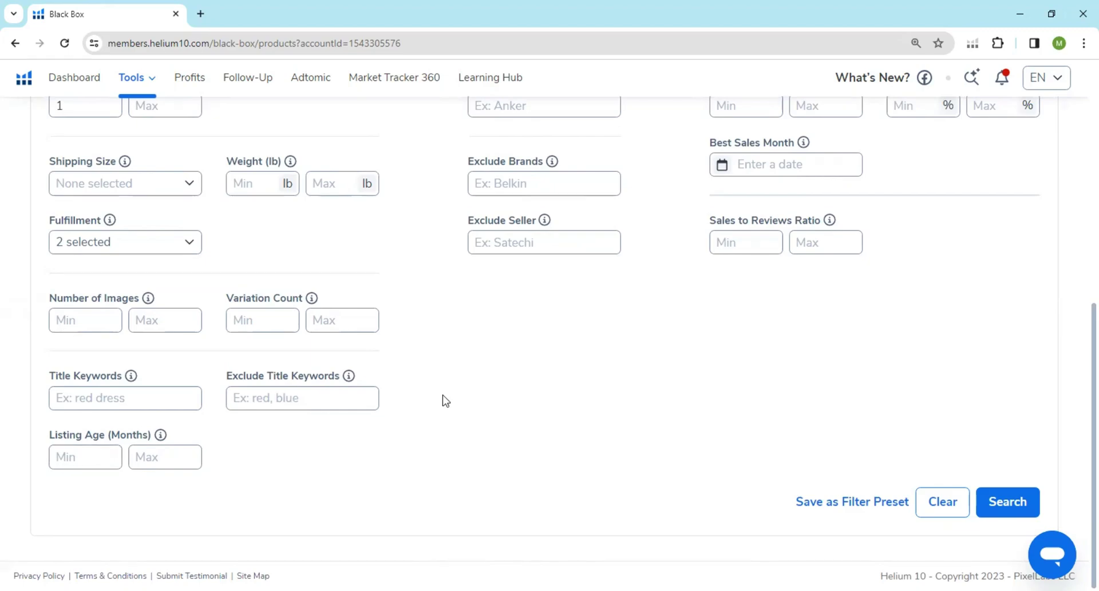
pyautogui.scroll(1, 445, 401)
pyautogui.scroll(3, 445, 401)
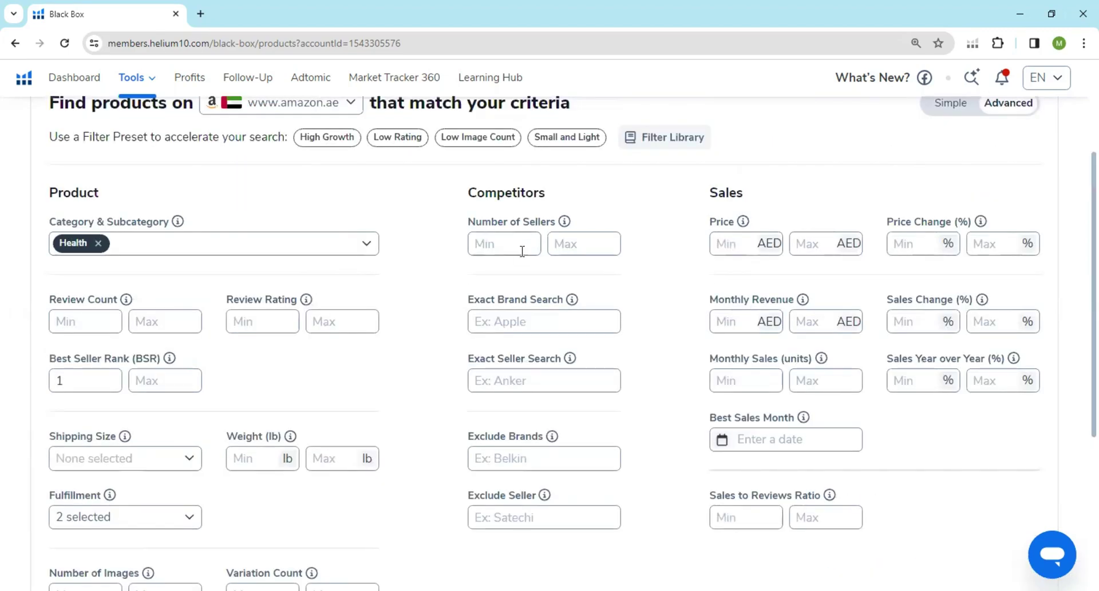
pyautogui.click(519, 251)
pyautogui.write('4')
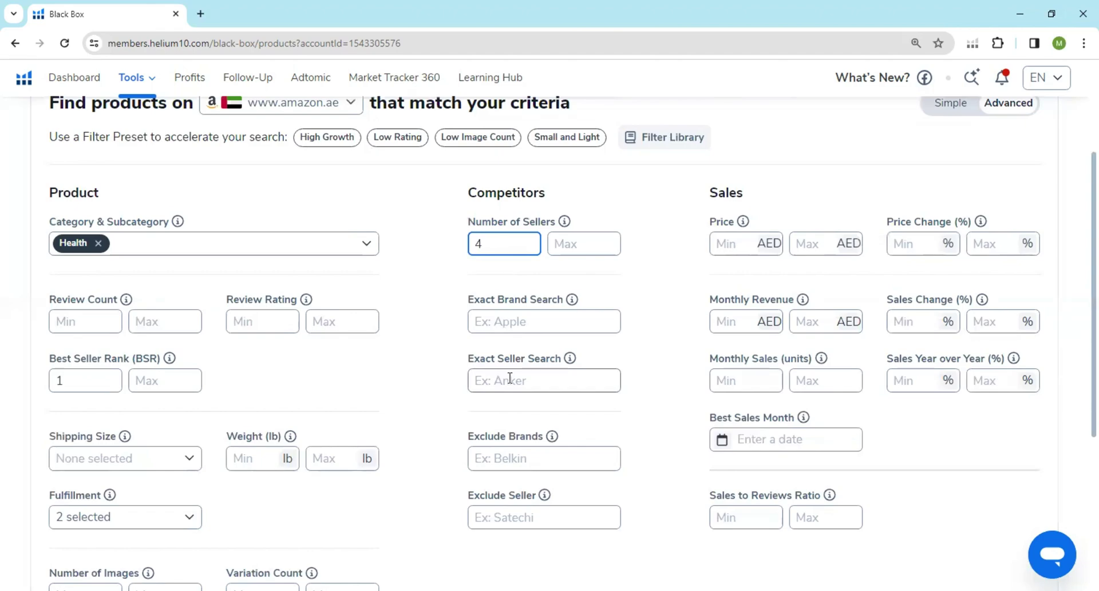
# Set the minimum Price in the Sales filters to 30 AED
pyautogui.scroll(-2, 509, 379)
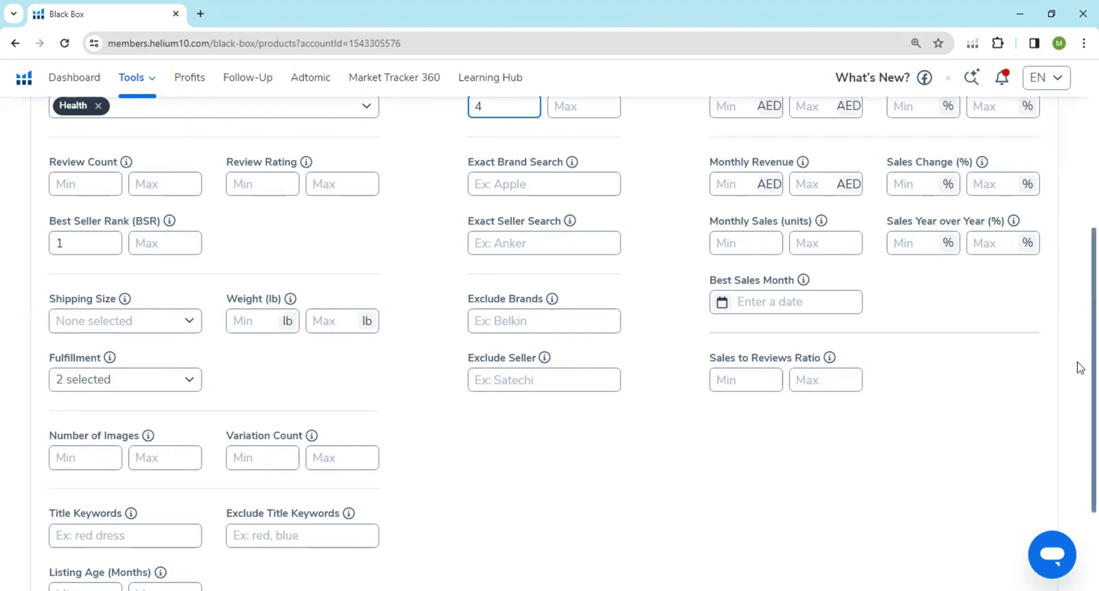
pyautogui.click(972, 409)
pyautogui.scroll(1, 971, 408)
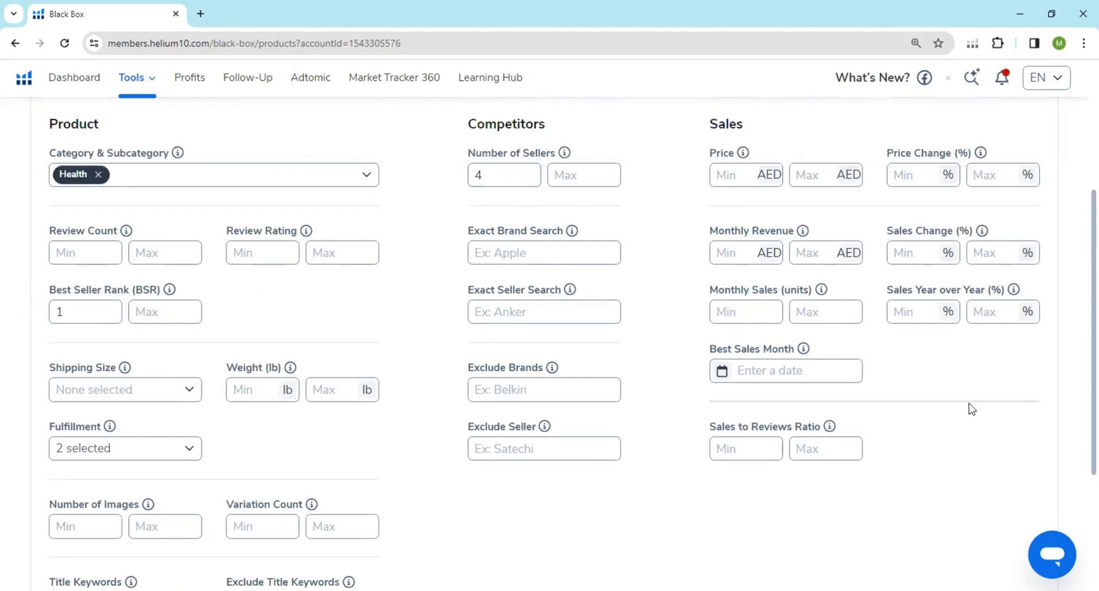
pyautogui.click(732, 179)
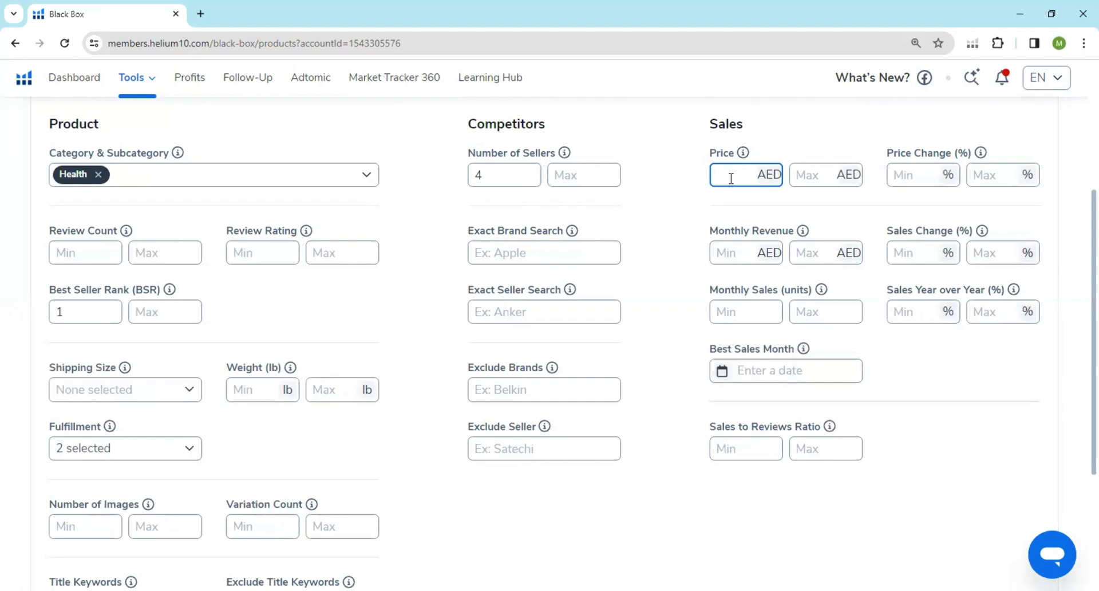
pyautogui.write('30')
# Set the minimum Monthly Sales to 150 units, leaving Monthly Revenue empty, and run the product search
pyautogui.click(734, 251)
pyautogui.click(731, 310)
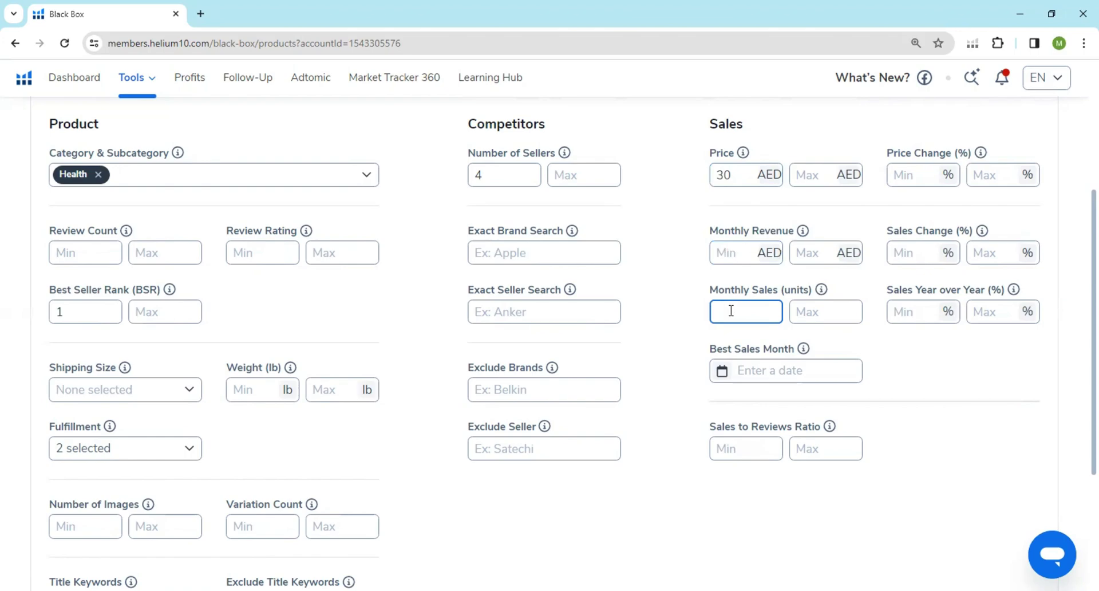
pyautogui.write('150')
pyautogui.scroll(-3, 968, 279)
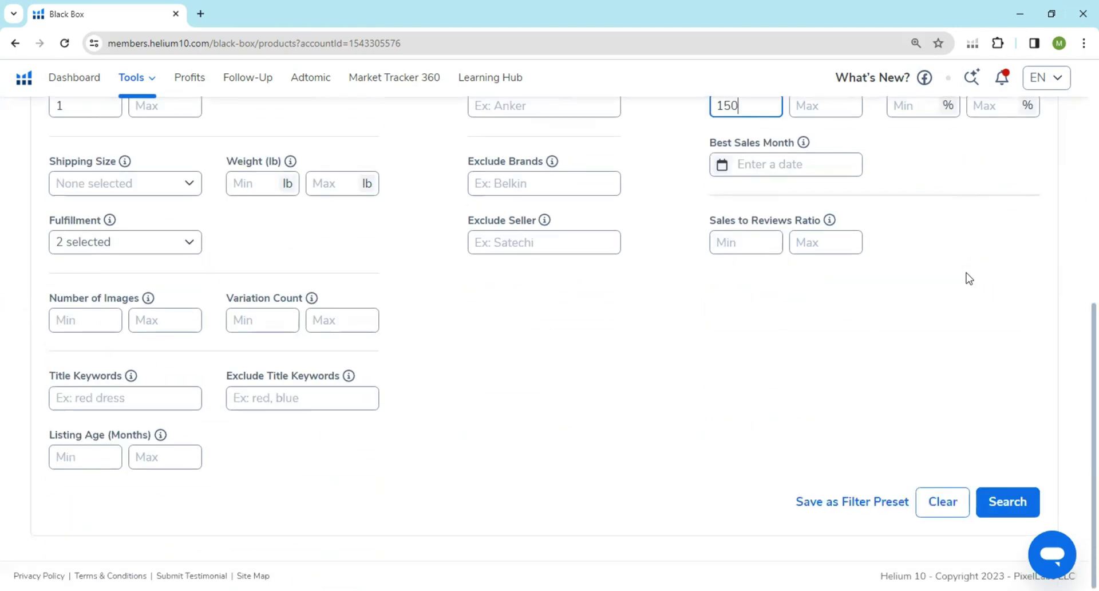
pyautogui.click(1007, 503)
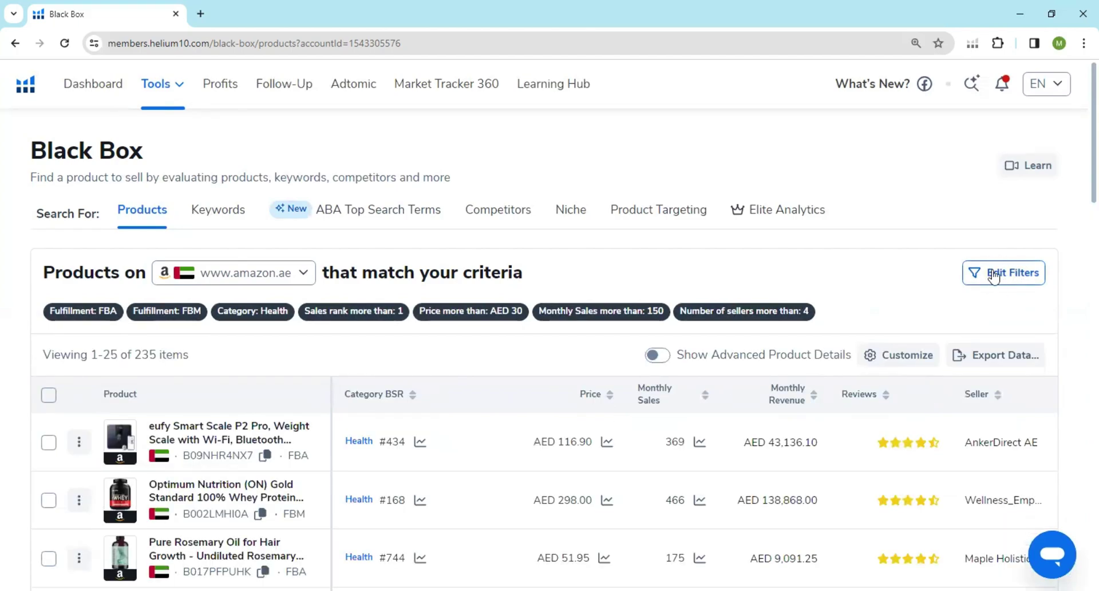
# Reopen the applied search filters for review and close them without changes
pyautogui.click(994, 275)
pyautogui.scroll(-5, 893, 375)
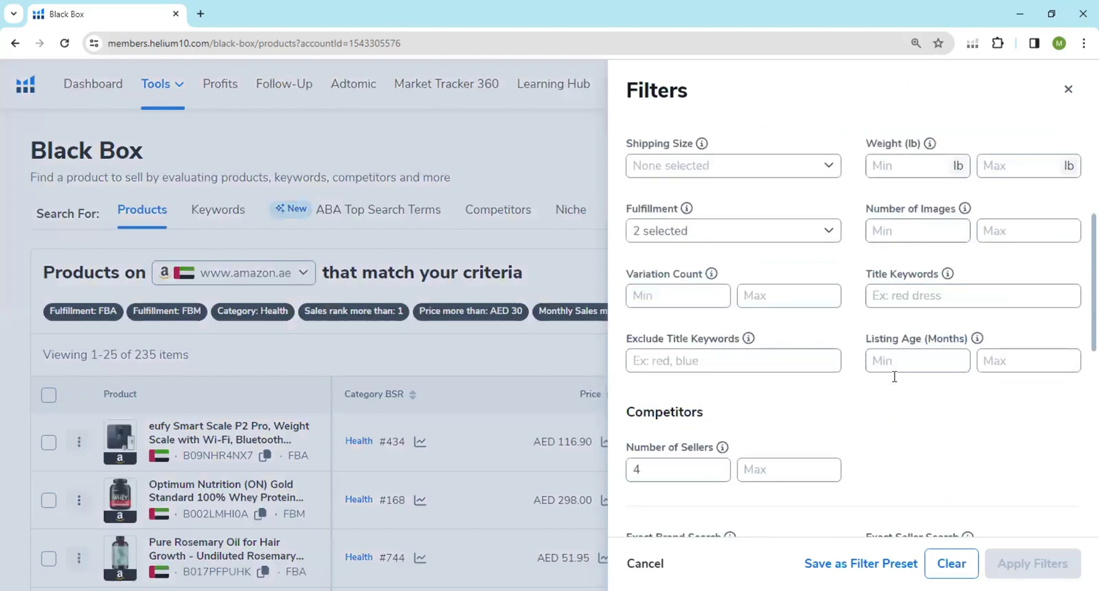
pyautogui.scroll(5, 896, 382)
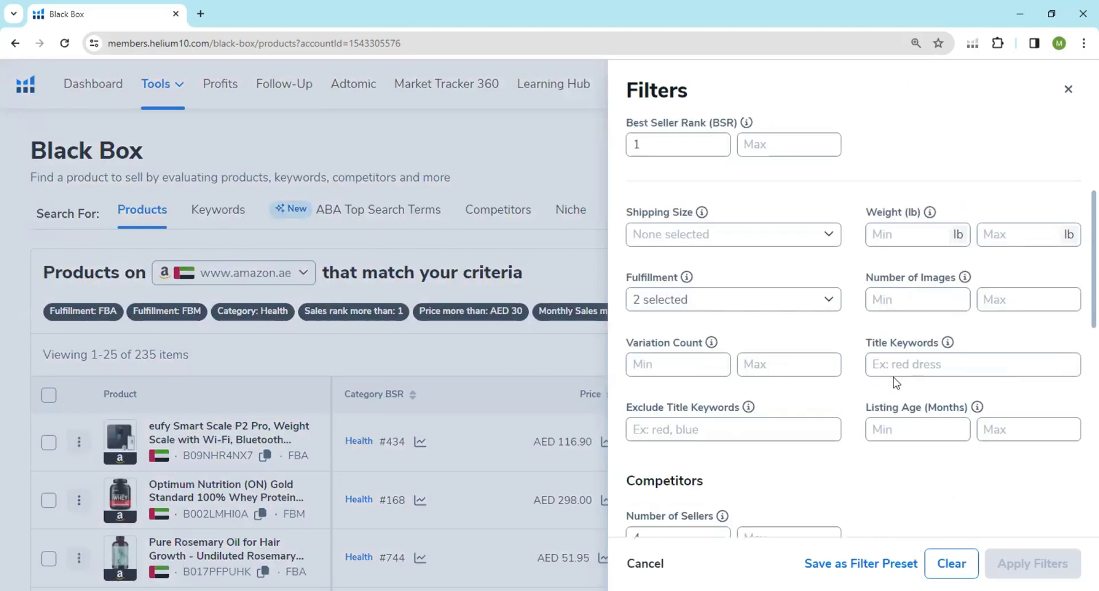
pyautogui.click(1068, 90)
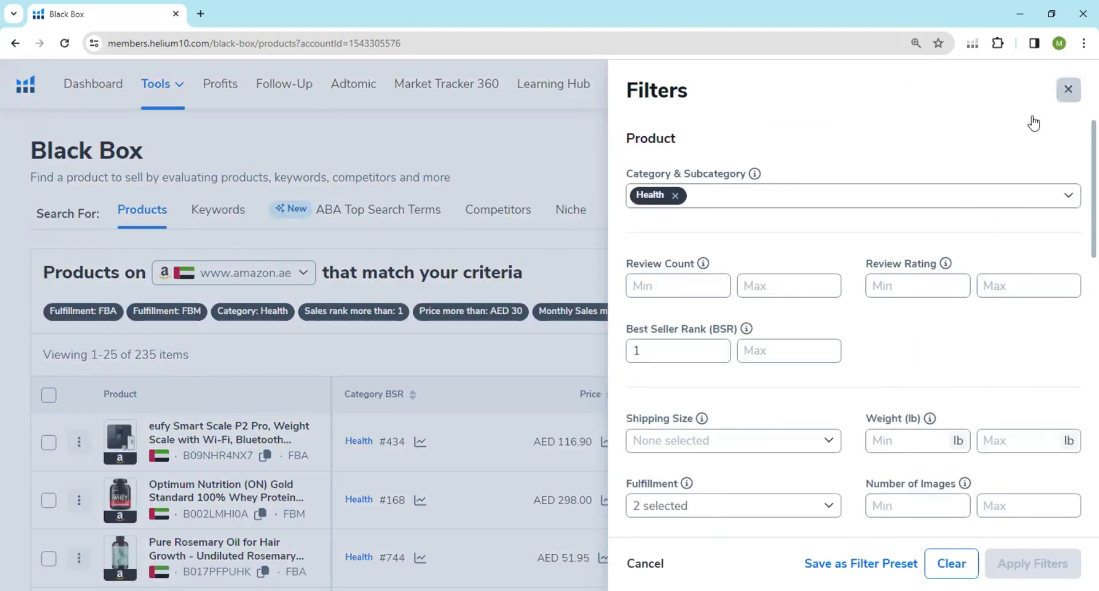
# Copy the ASIN of the eufy Smart Scale P2 Pro from the search results and open its Amazon listing
pyautogui.scroll(-4, 1080, 333)
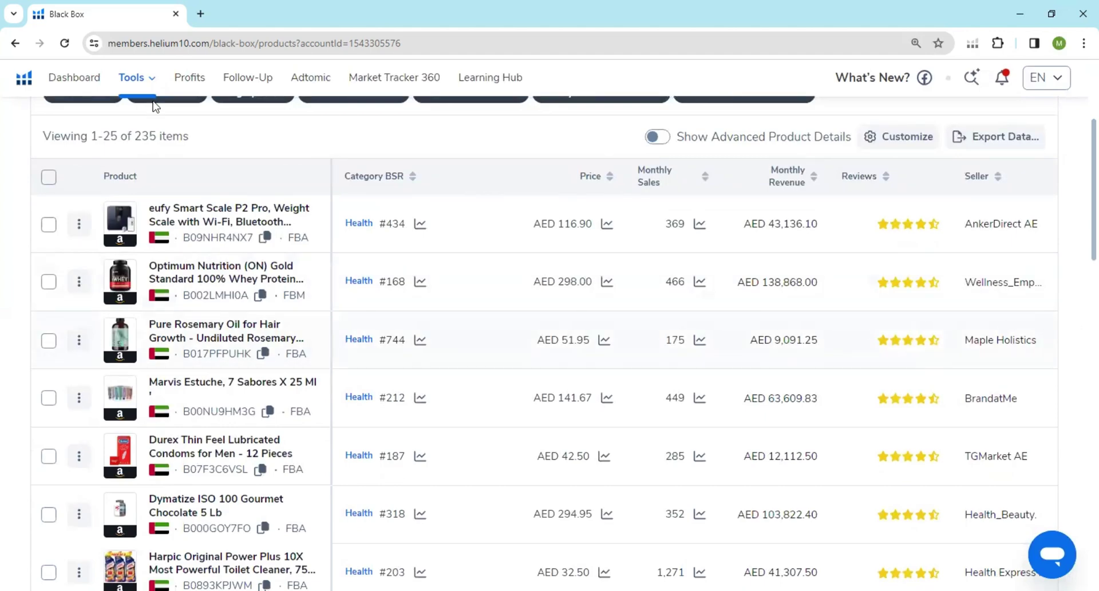
pyautogui.doubleClick(147, 137)
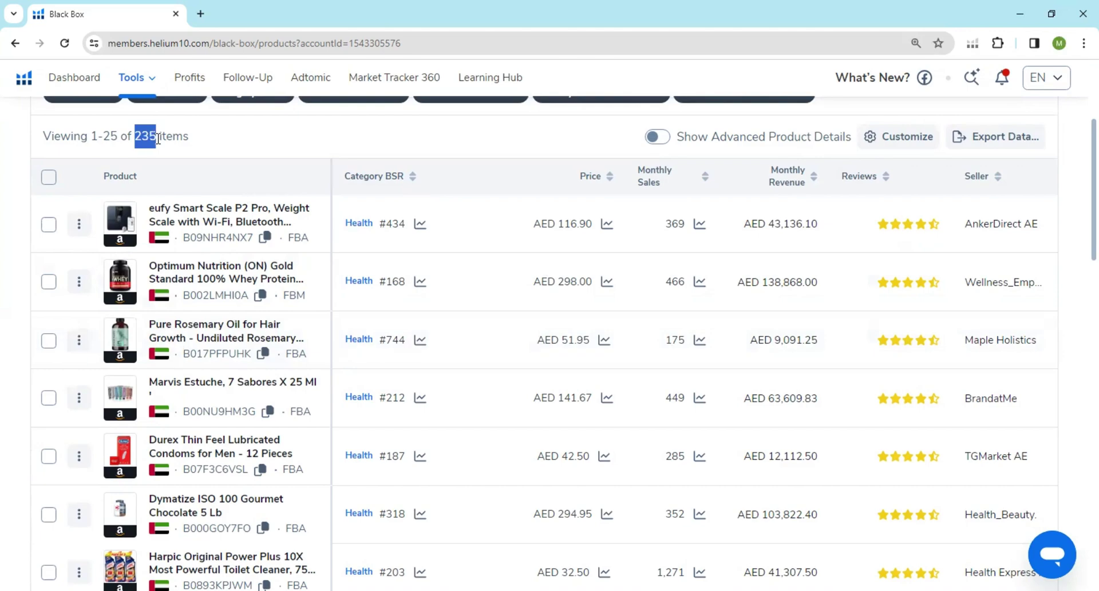
pyautogui.scroll(-5, 1081, 353)
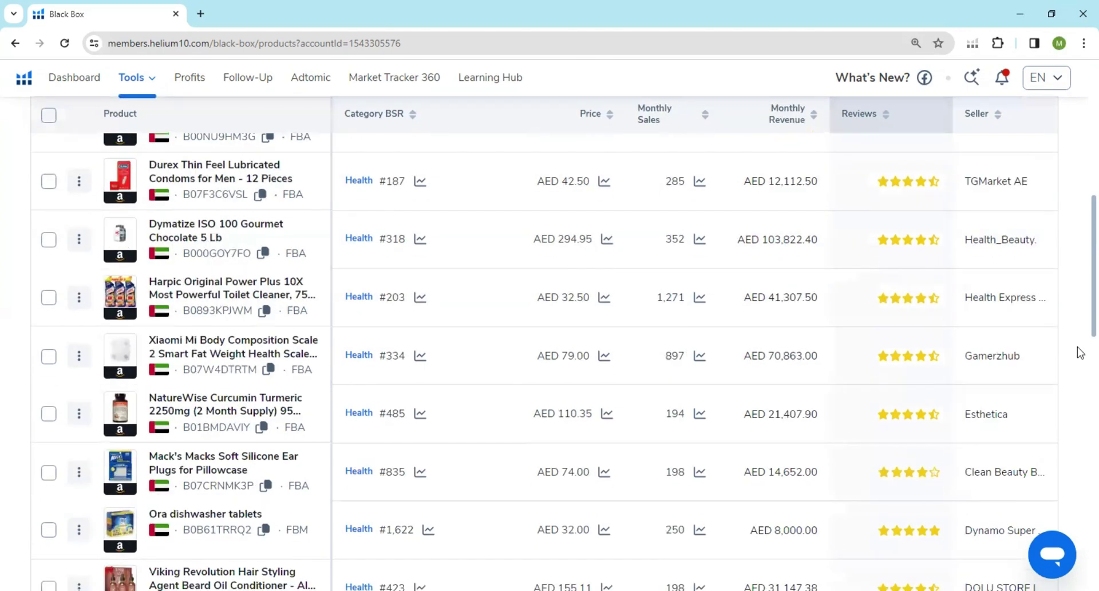
pyautogui.scroll(3, 1081, 352)
pyautogui.scroll(1, 1080, 353)
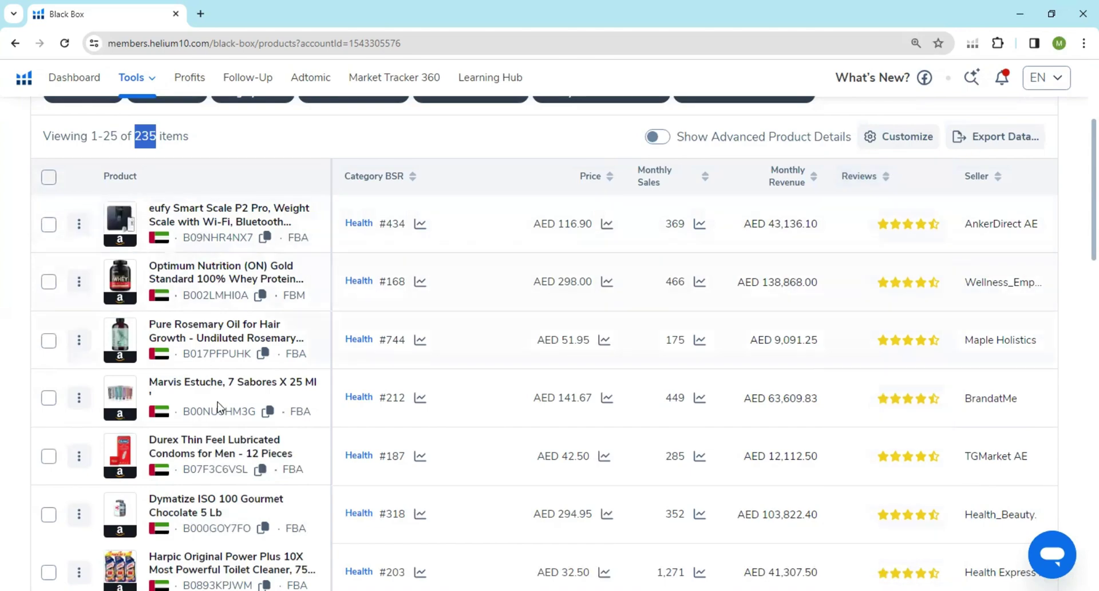
pyautogui.click(265, 237)
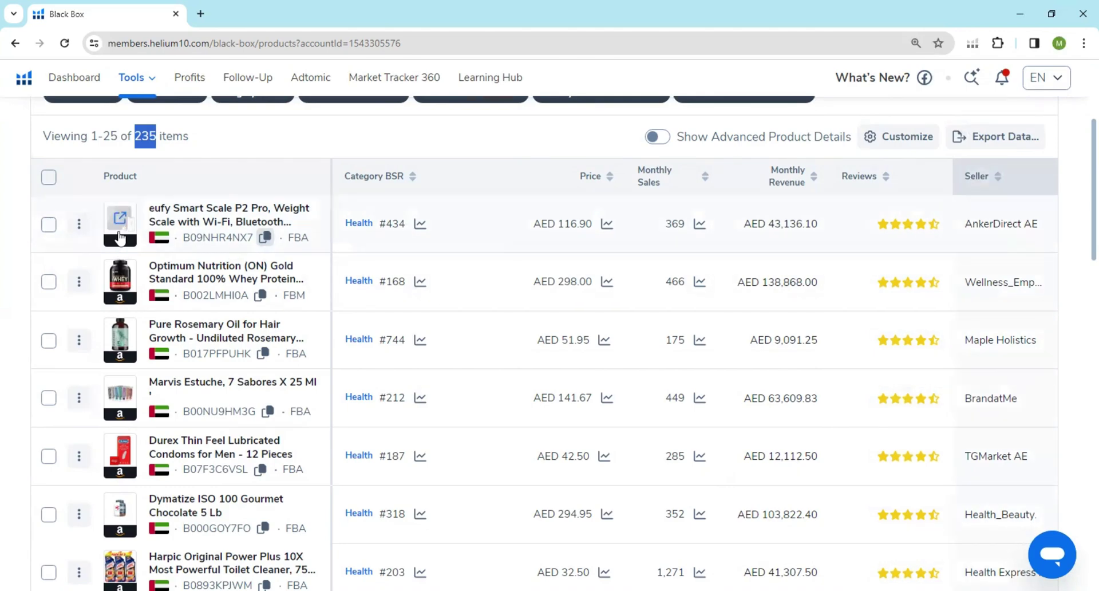
pyautogui.moveTo(119, 227)
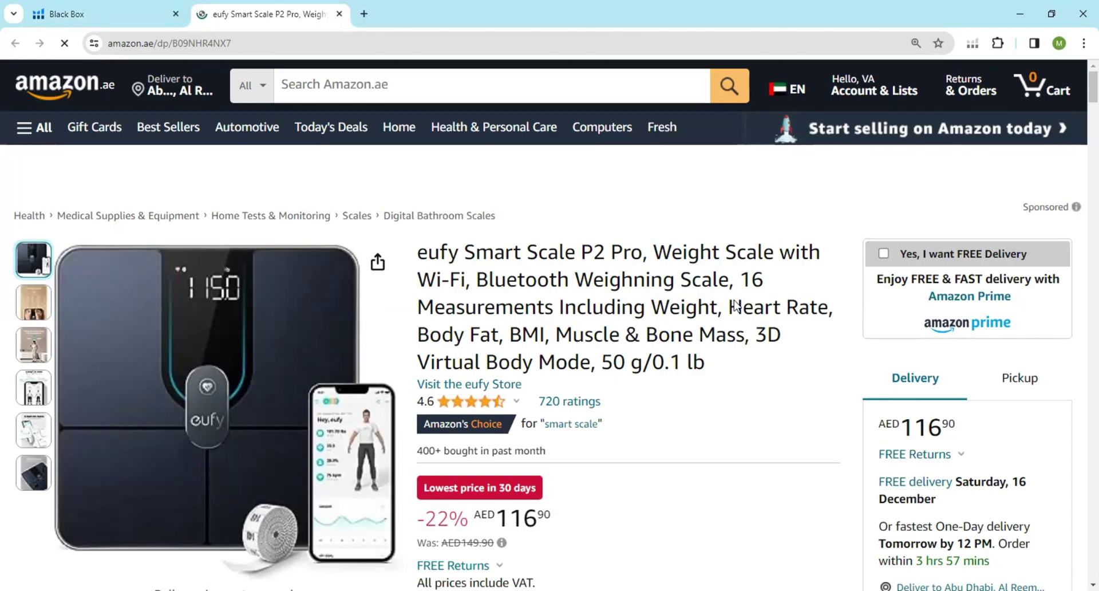
# Examine the smart scale's Amazon listing, including its price, item details, other sellers, brand content and product description
pyautogui.scroll(-5, 728, 312)
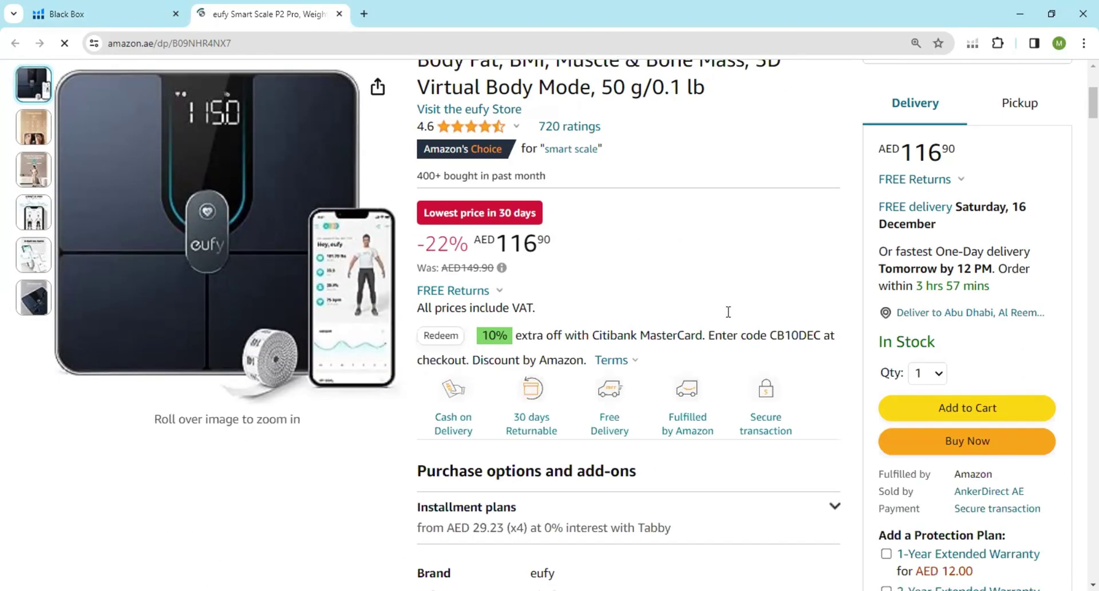
pyautogui.scroll(-3, 727, 313)
pyautogui.scroll(-1, 729, 314)
pyautogui.scroll(-1, 729, 316)
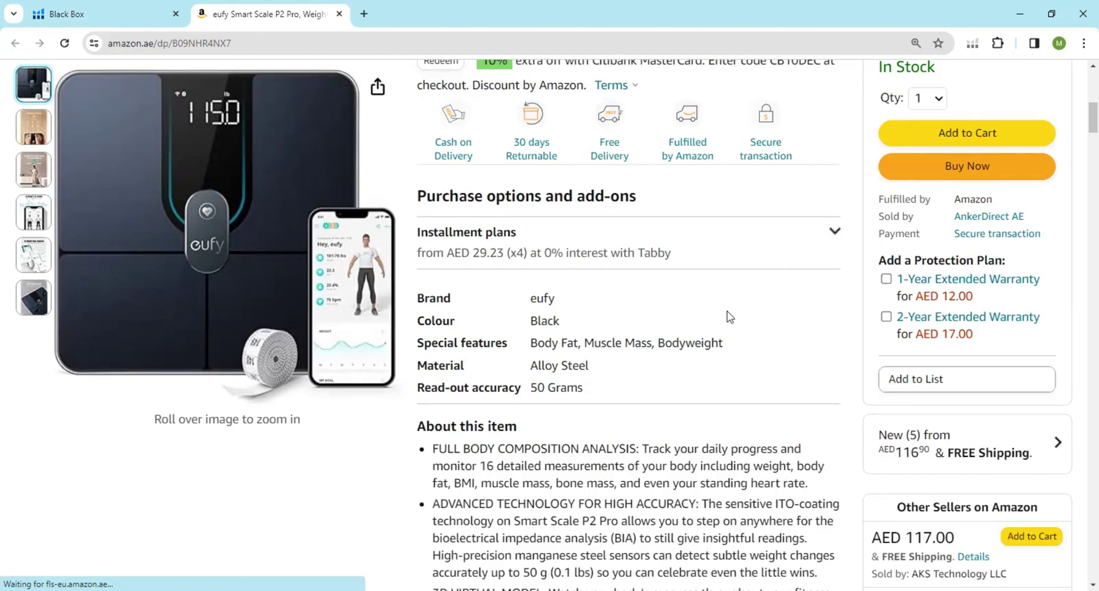
pyautogui.scroll(-3, 729, 316)
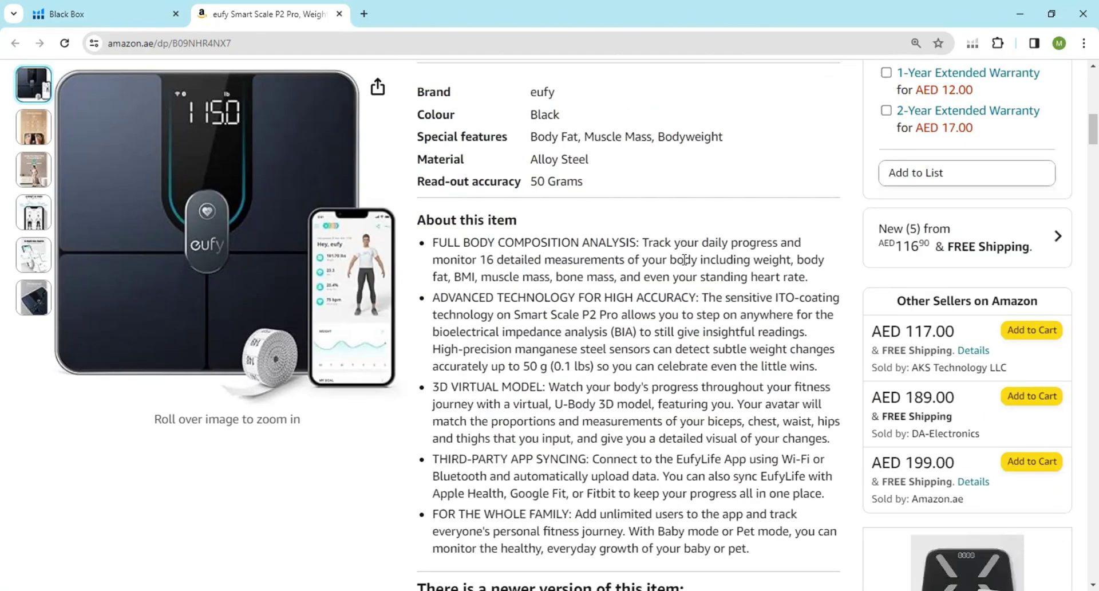
pyautogui.scroll(-7, 685, 260)
pyautogui.scroll(-4, 685, 265)
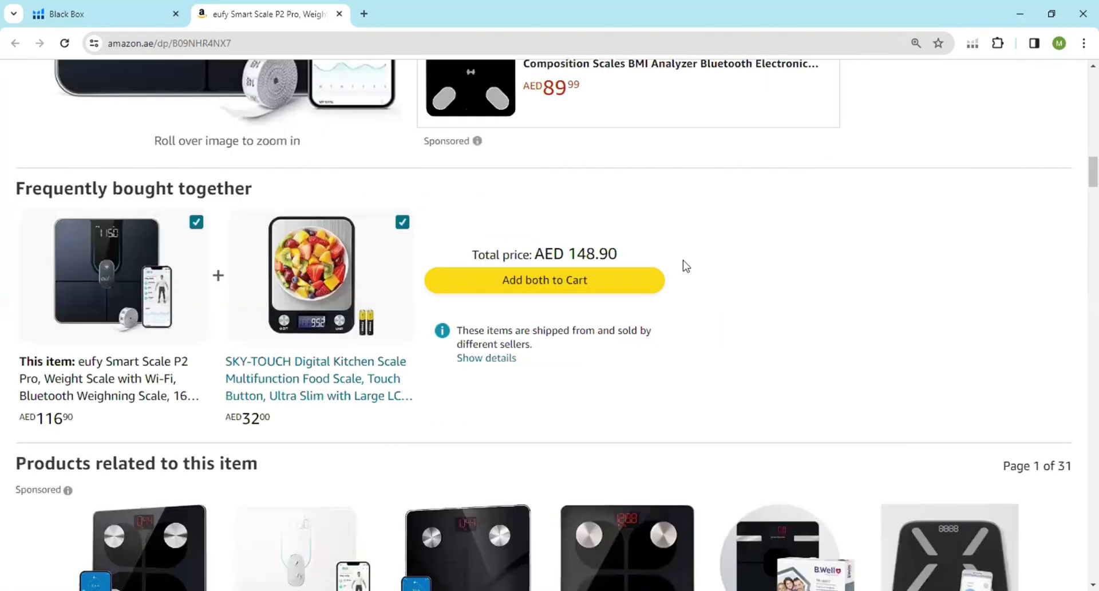
pyautogui.scroll(-11, 685, 265)
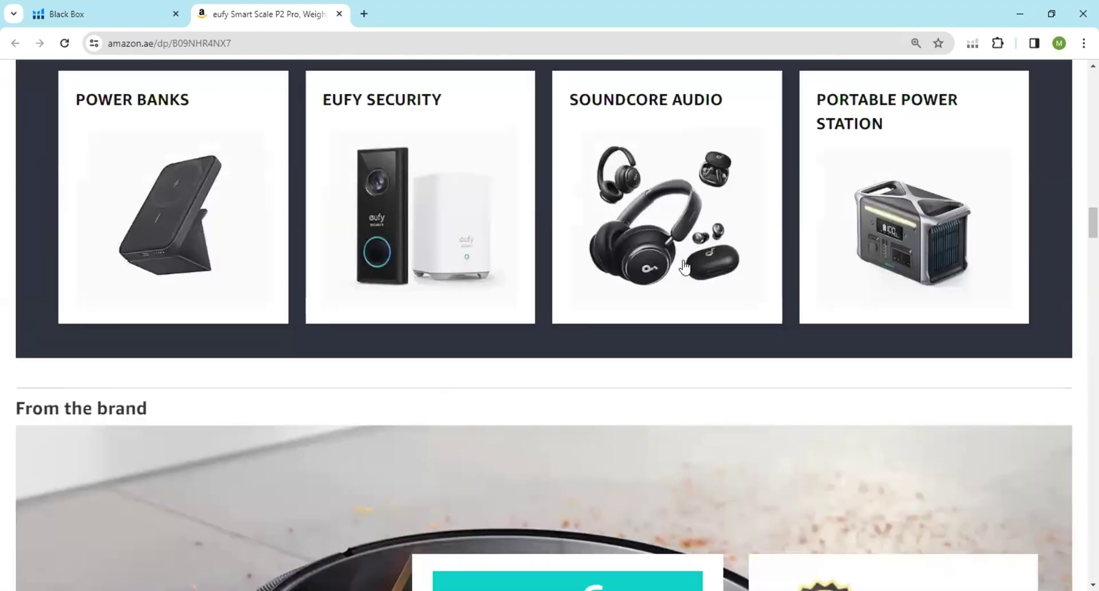
pyautogui.scroll(-8, 645, 336)
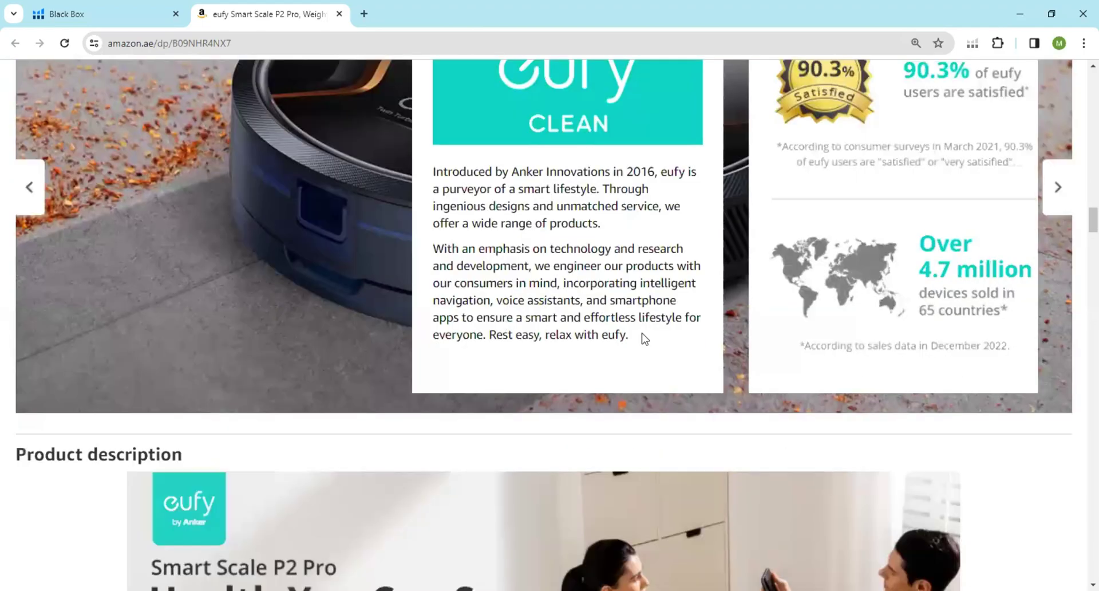
pyautogui.scroll(-3, 527, 325)
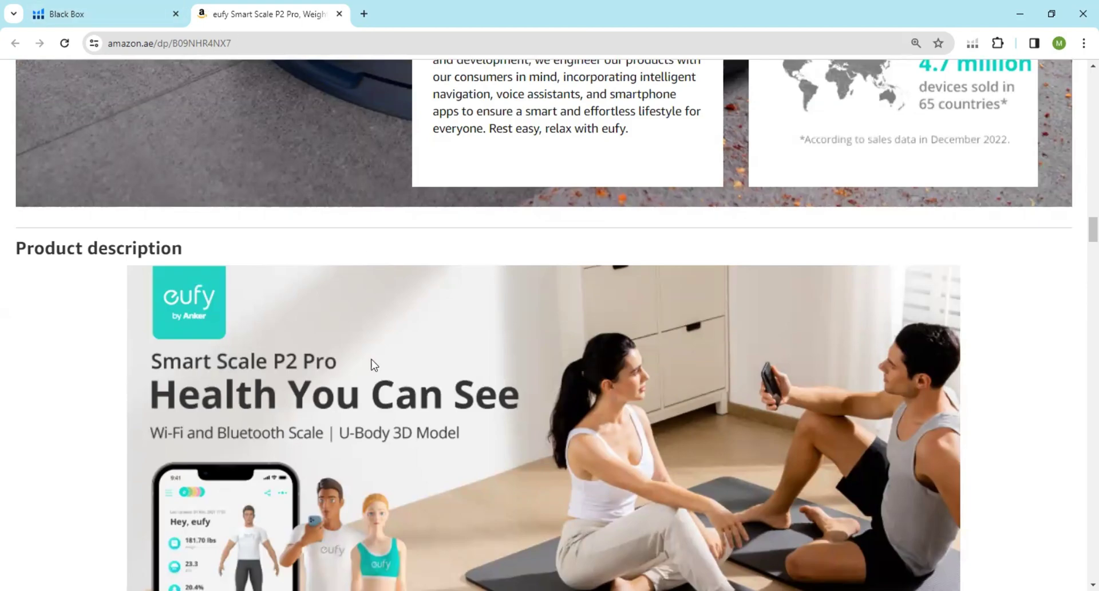
pyautogui.scroll(-16, 373, 364)
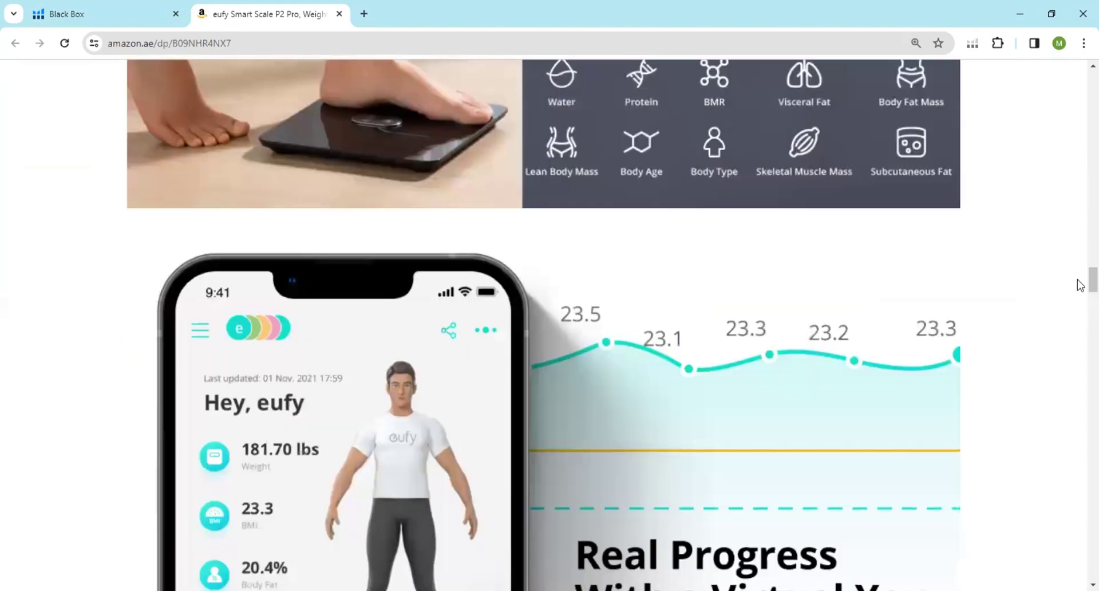
pyautogui.moveTo(1077, 280); pyautogui.dragTo(1064, 80)
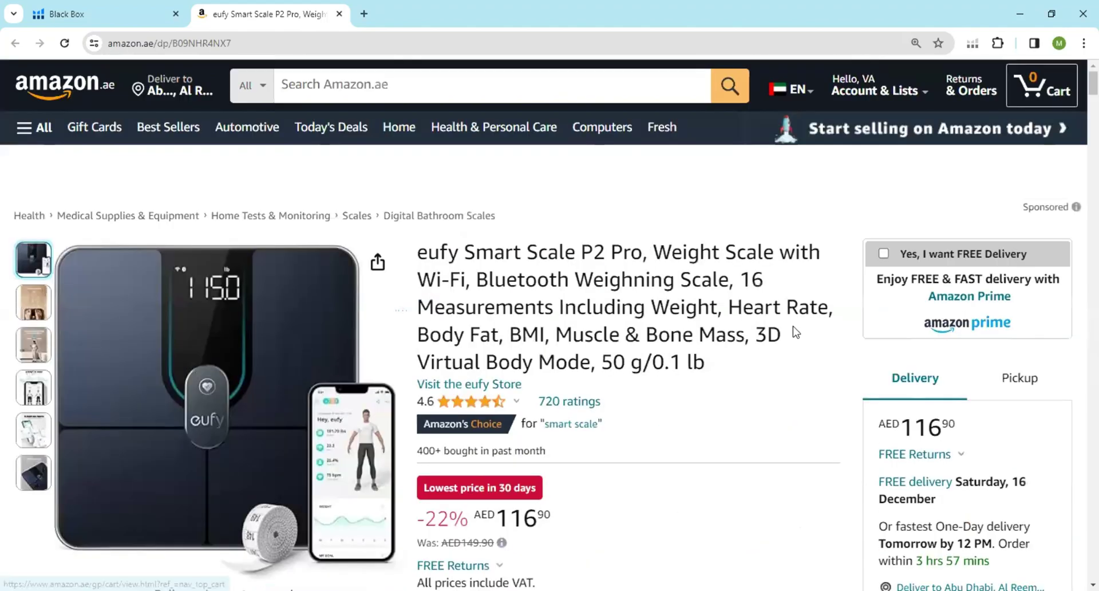